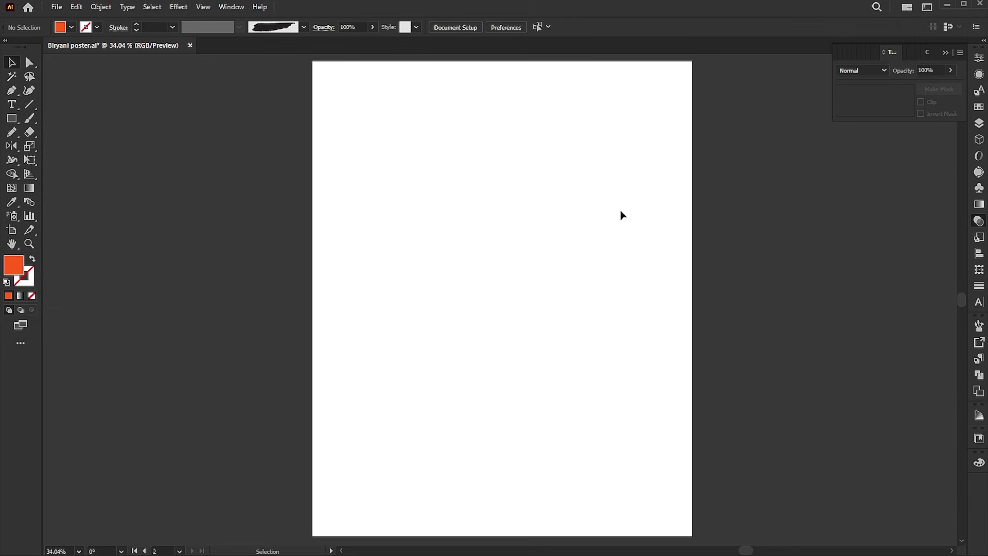
- Create a 1500 × 400 px rectangle with the default fill and stroke across the artboard
{"action": "scroll", "coordinate": [619, 210], "scroll_direction": "up", "scroll_amount": 3}
{"action": "key", "text": "z"}
{"action": "left_click_drag", "start_coordinate": [505, 180], "coordinate": [723, 243]}
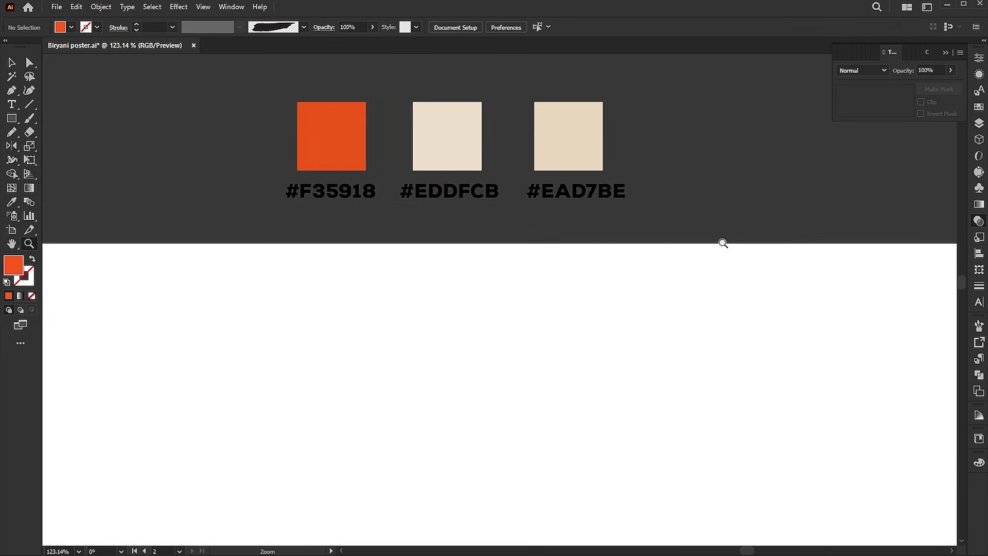
{"action": "key", "text": "ctrl+0"}
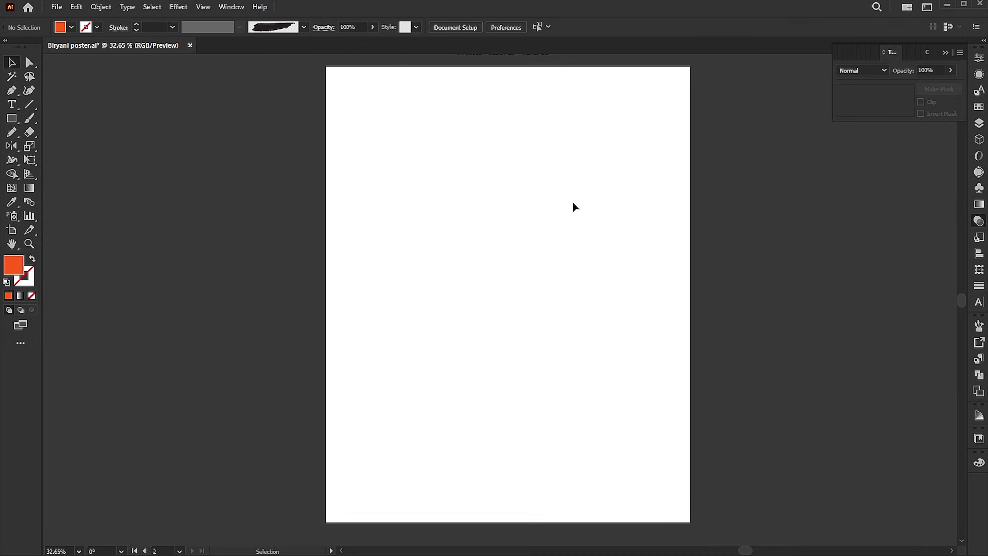
{"action": "left_click", "coordinate": [12, 119]}
{"action": "key", "text": "d"}
{"action": "left_click", "coordinate": [446, 256]}
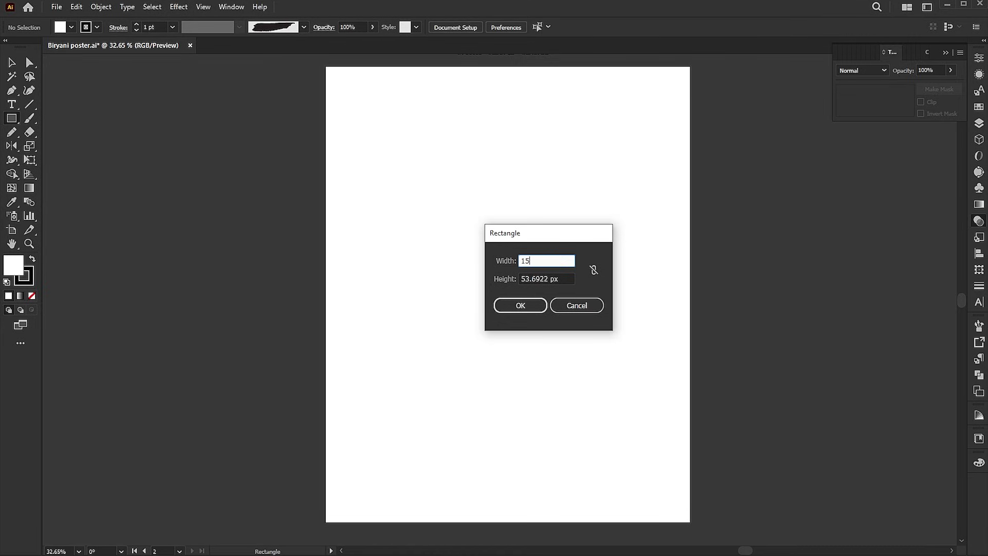
{"action": "key", "text": "Tab"}
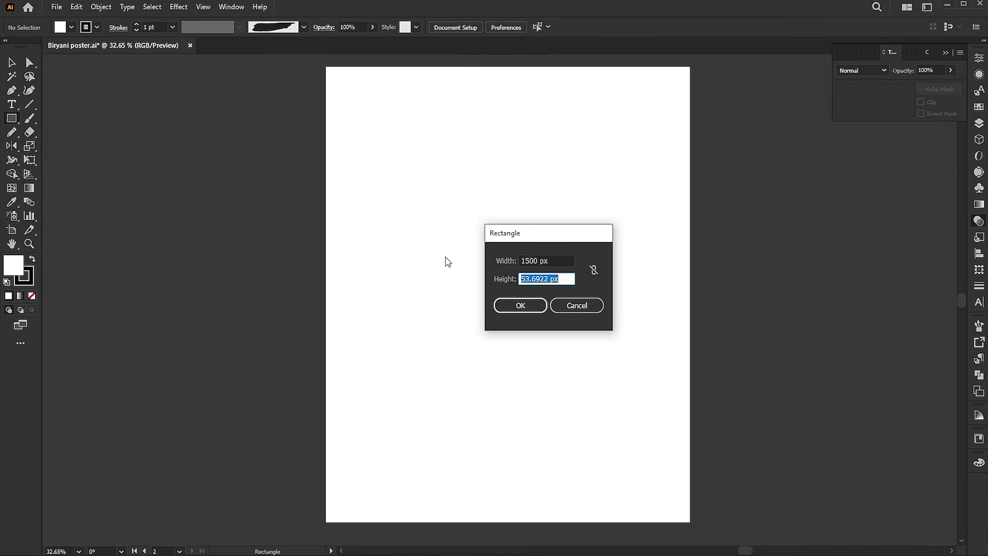
{"action": "key", "text": "Return"}
{"action": "key", "text": "v"}
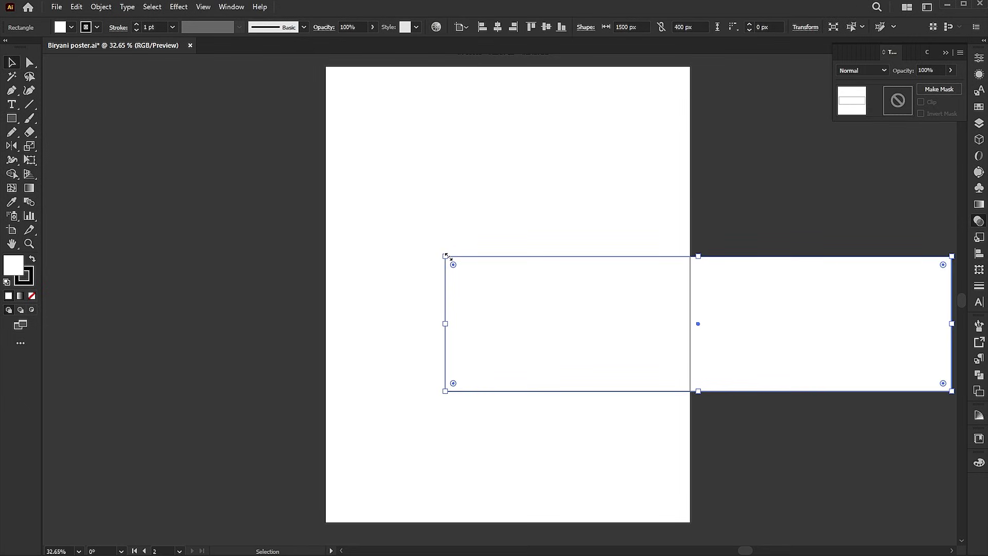
- Give the rectangle a black fill with no stroke and centre it horizontally and vertically on the artboard
{"action": "left_click", "coordinate": [32, 260]}
{"action": "left_click", "coordinate": [29, 283]}
{"action": "left_click", "coordinate": [32, 295]}
{"action": "left_click", "coordinate": [498, 26]}
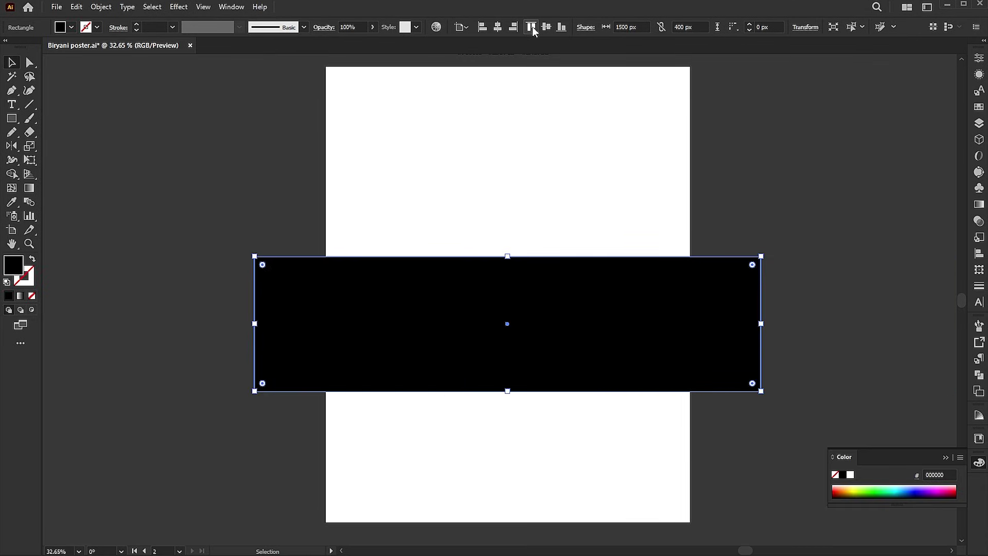
{"action": "left_click", "coordinate": [545, 27]}
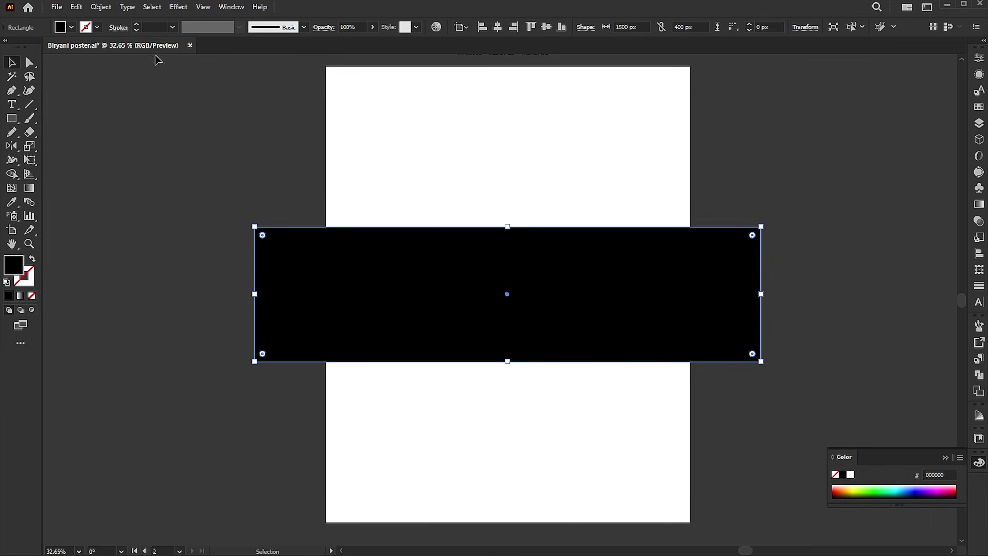
- Offset the rectangle's path inward by 17 px using miter joins
{"action": "left_click", "coordinate": [102, 7]}
{"action": "mouse_move", "coordinate": [132, 296]}
{"action": "left_click", "coordinate": [312, 342]}
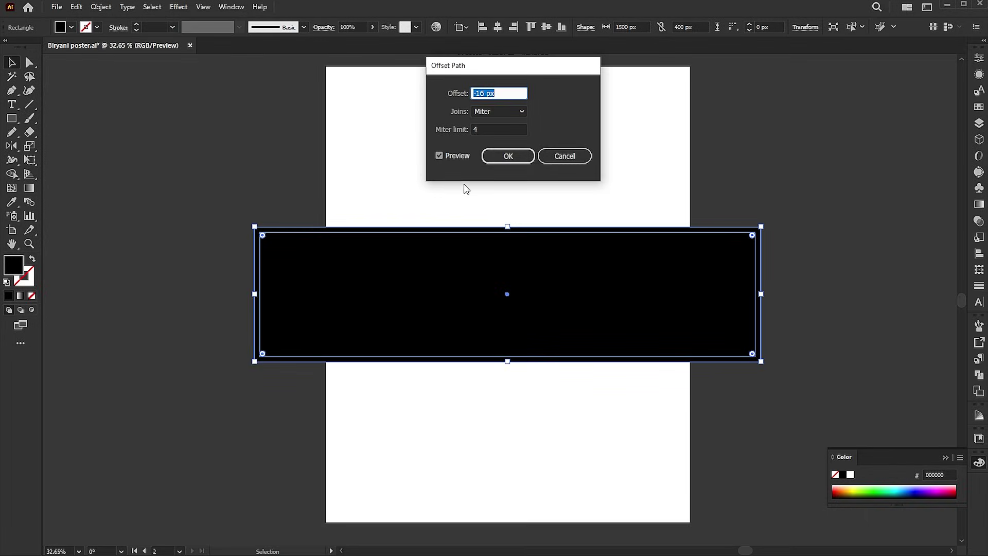
{"action": "key", "text": "Up"}
{"action": "key", "text": "Down"}
{"action": "key", "text": "Down"}
{"action": "left_click", "coordinate": [508, 155]}
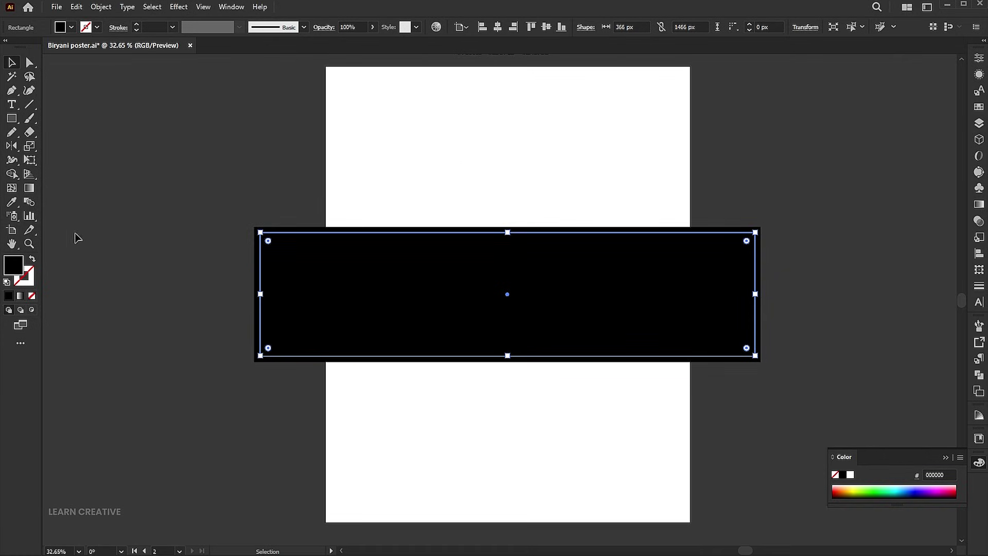
- Give the inner offset rectangle a white stroke and no fill
{"action": "left_click", "coordinate": [32, 260]}
{"action": "double_click", "coordinate": [24, 275]}
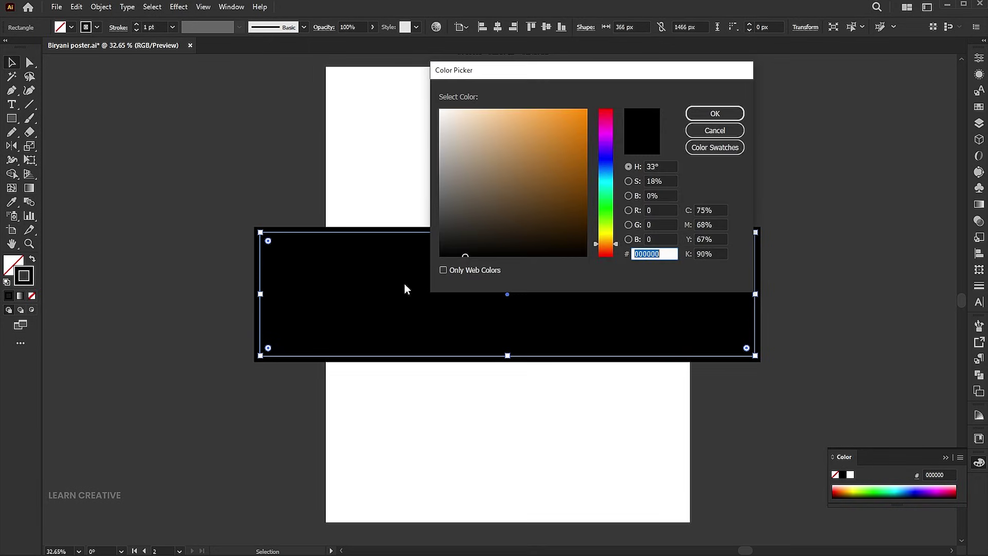
{"action": "left_click_drag", "start_coordinate": [484, 163], "coordinate": [438, 108]}
{"action": "left_click", "coordinate": [715, 113]}
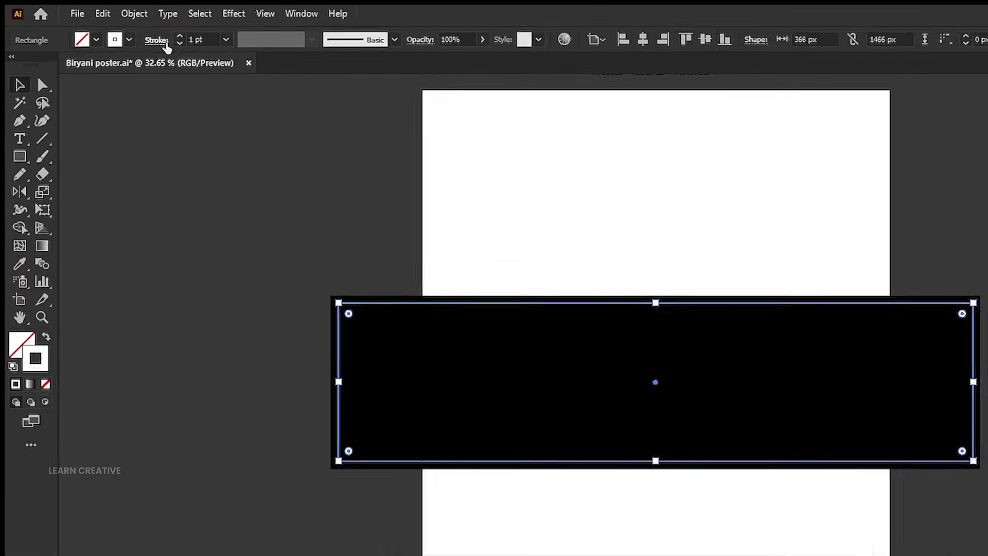
- Make the inner rectangle's stroke a dashed line with a weight of 1.5 pt
{"action": "left_click", "coordinate": [118, 27]}
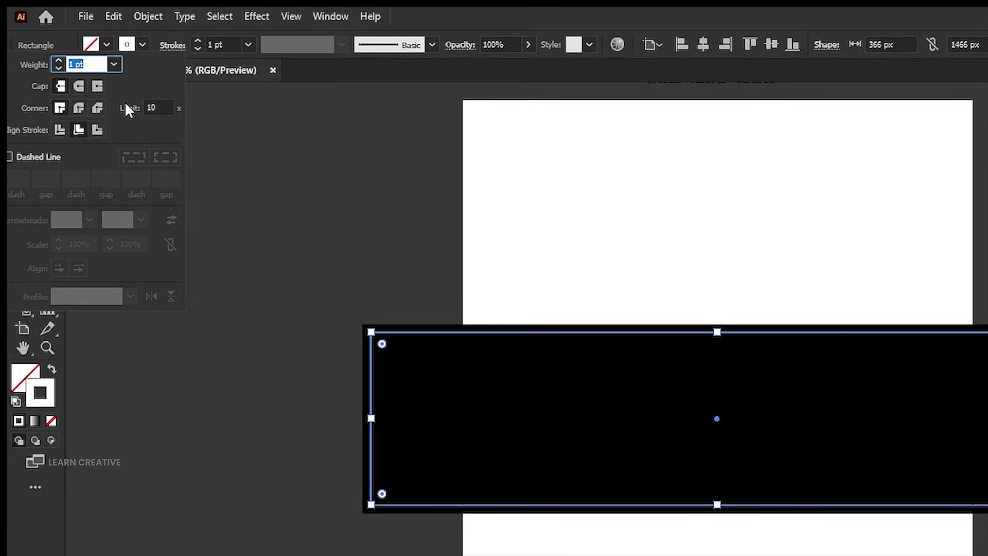
{"action": "left_click", "coordinate": [30, 156]}
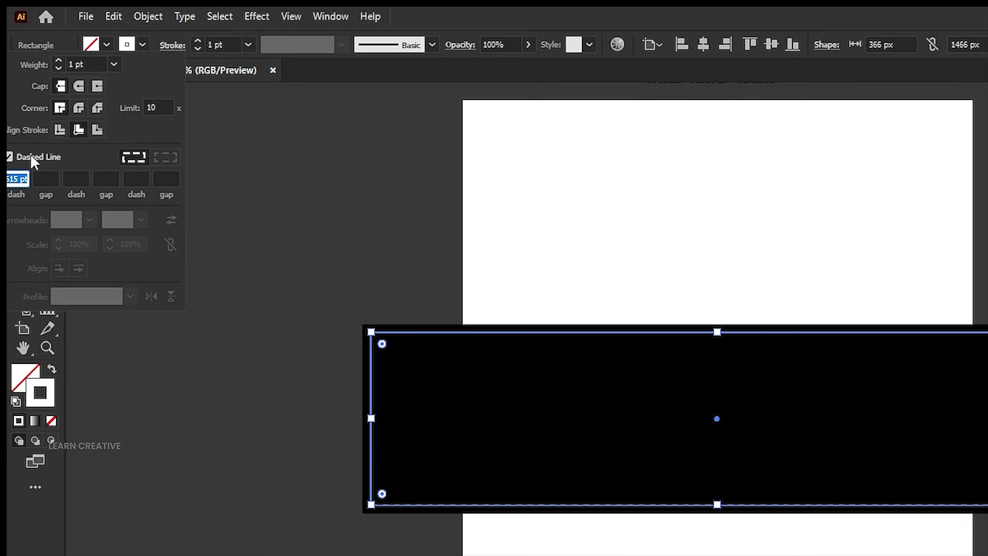
{"action": "left_click", "coordinate": [72, 64]}
{"action": "type", "text": "1.5"}
{"action": "key", "text": "Return"}
{"action": "left_click", "coordinate": [740, 224]}
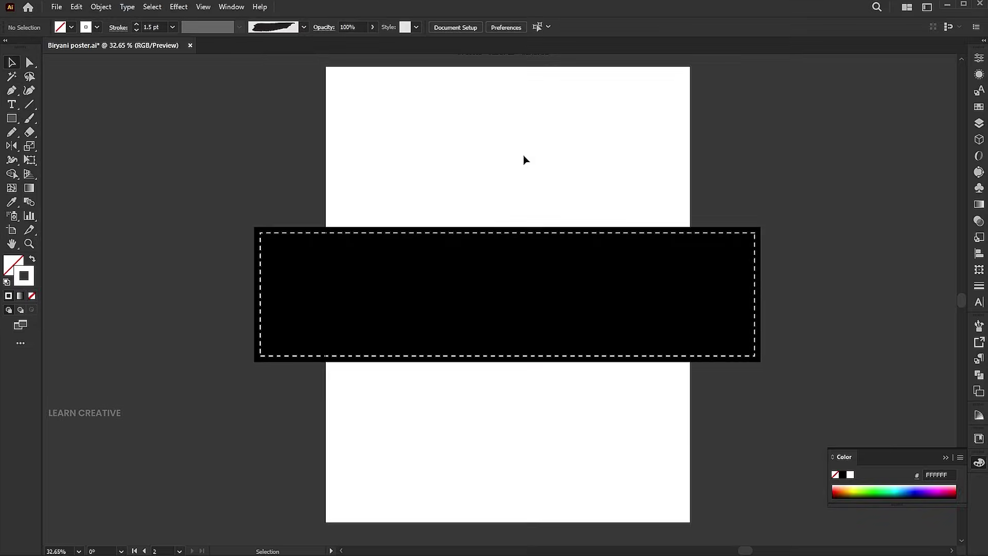
- Add the point text "Biryani" on the white area above the black rectangle
{"action": "left_click", "coordinate": [14, 106]}
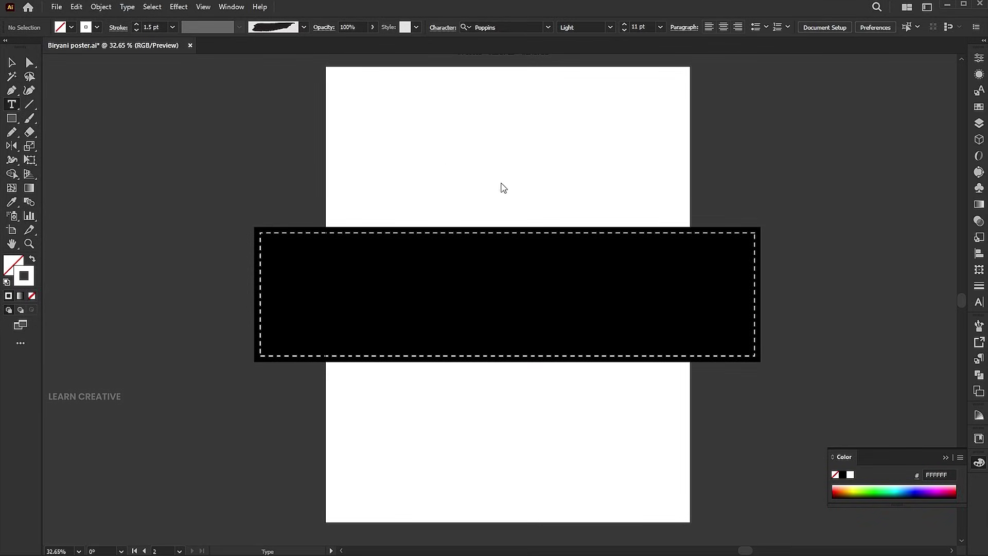
{"action": "left_click", "coordinate": [433, 178]}
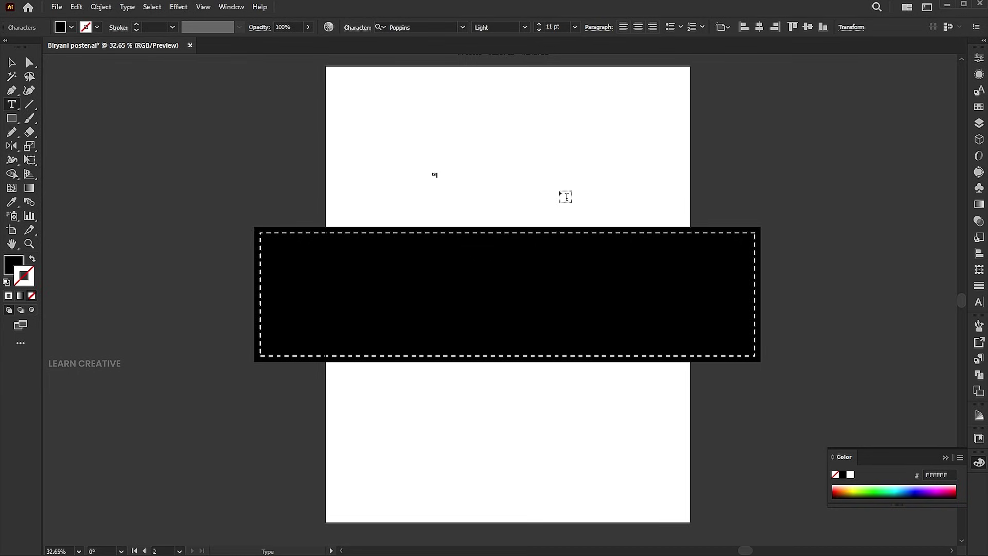
{"action": "key", "text": "Escape"}
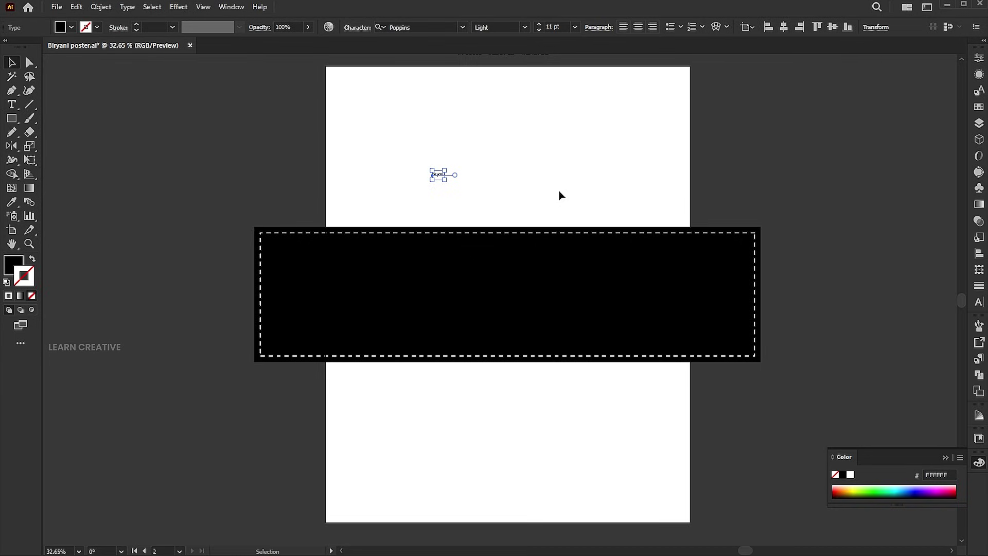
- Enlarge the Biryani text to about 246 pt and change its case to uppercase
{"action": "left_click_drag", "start_coordinate": [449, 176], "coordinate": [599, 222]}
{"action": "left_click", "coordinate": [127, 6]}
{"action": "mouse_move", "coordinate": [185, 186]}
{"action": "left_click", "coordinate": [328, 186]}
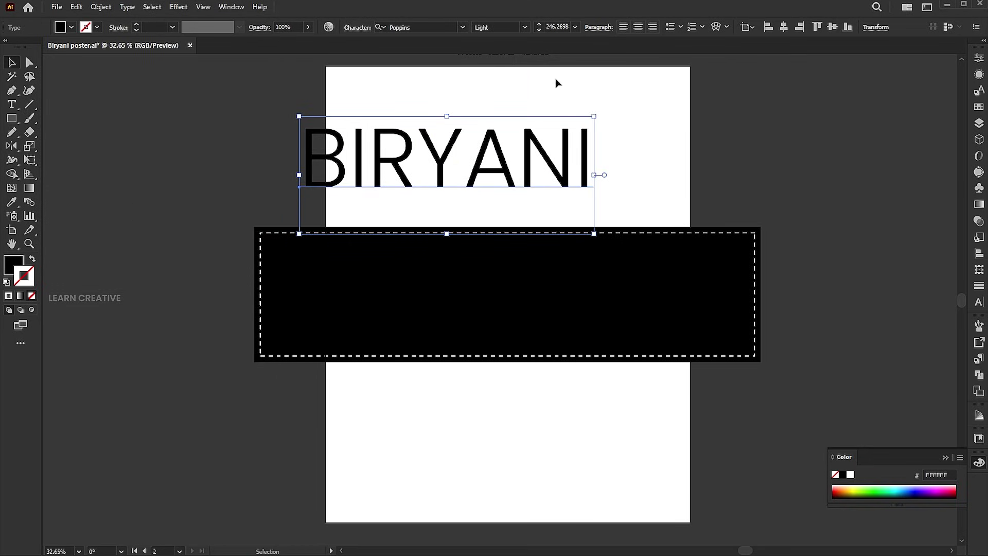
- Set the font of the BIRYANI text to Gotham Bold
{"action": "left_click", "coordinate": [452, 26]}
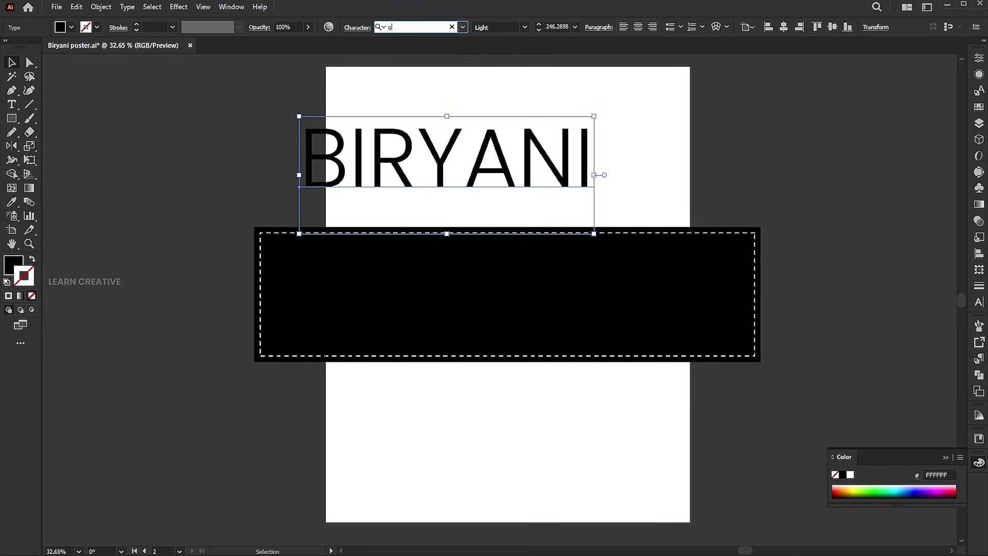
{"action": "type", "text": "gotham"}
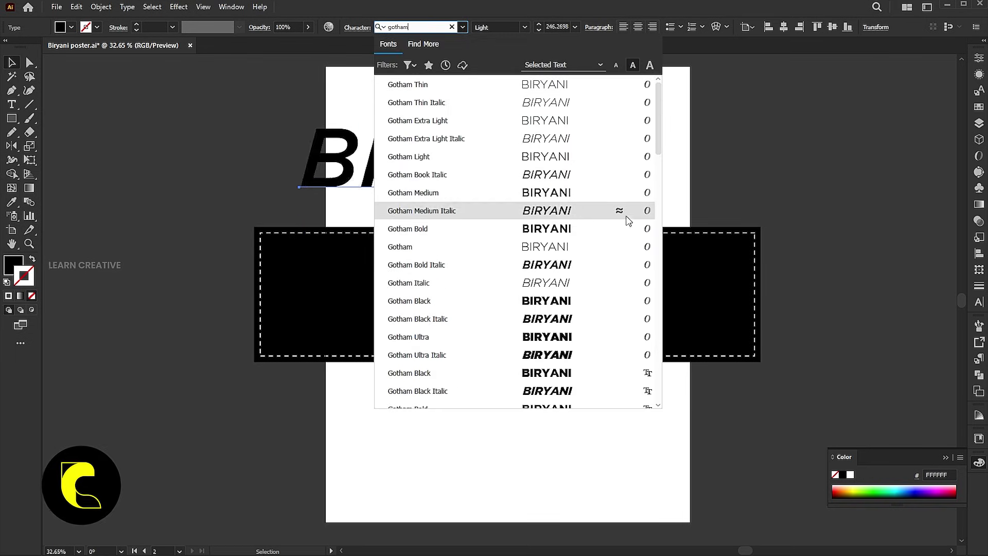
{"action": "left_click", "coordinate": [590, 230]}
{"action": "left_click", "coordinate": [609, 209]}
{"action": "left_click", "coordinate": [617, 213]}
- Fill the black rectangle with the orange #F35918 sampled from the colour swatch above the artboard
{"action": "scroll", "coordinate": [640, 170], "scroll_direction": "up", "scroll_amount": 3}
{"action": "left_click", "coordinate": [591, 287]}
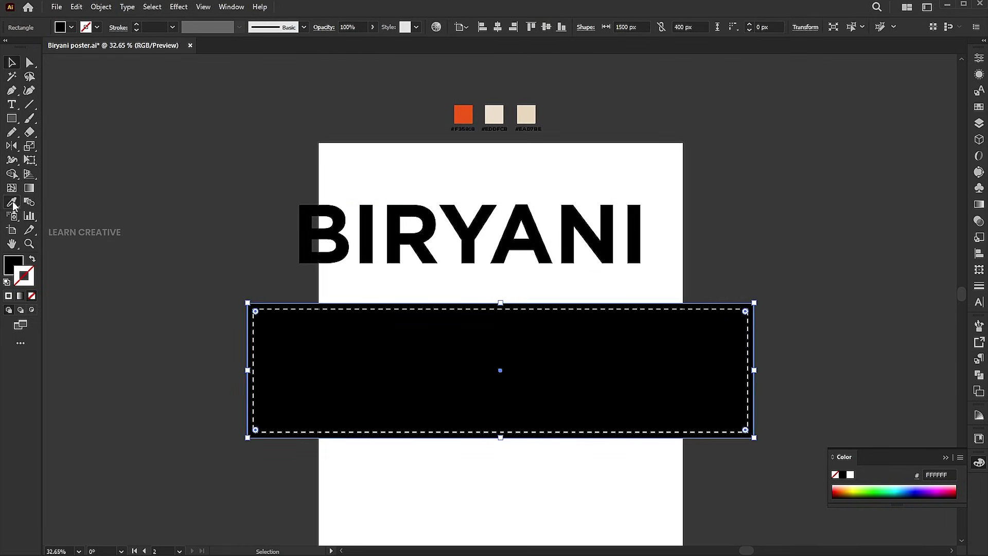
{"action": "key", "text": "i"}
{"action": "left_click", "coordinate": [463, 109]}
{"action": "key", "text": "v"}
- Colour the BIRYANI text with the cream #EDDFCB sampled from the middle swatch
{"action": "left_click", "coordinate": [587, 249]}
{"action": "left_click", "coordinate": [14, 203]}
{"action": "left_click", "coordinate": [498, 114]}
{"action": "key", "text": "v"}
- Move the BIRYANI text onto the orange rectangle and enlarge it to about 335 pt to nearly fill the dashed frame
{"action": "left_click_drag", "start_coordinate": [578, 232], "coordinate": [604, 364]}
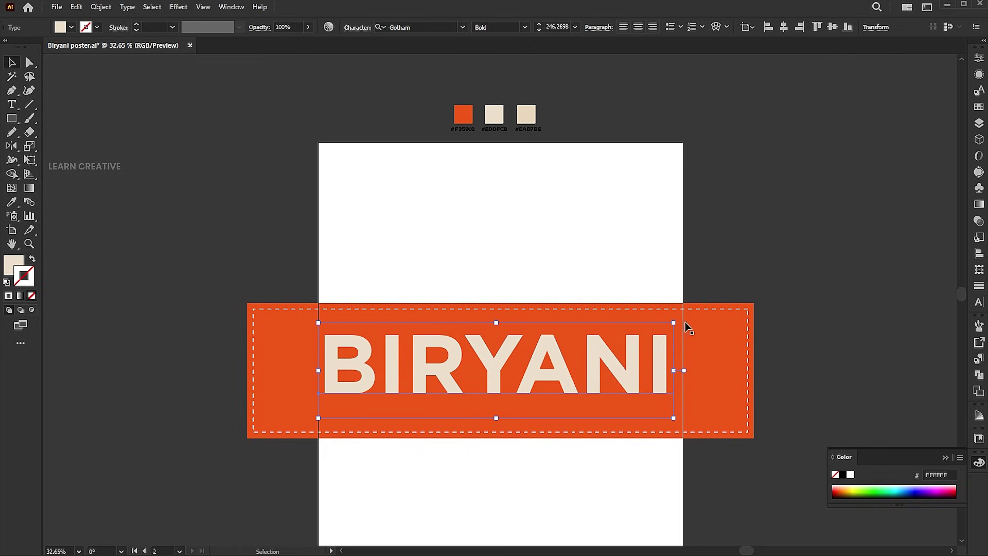
{"action": "left_click_drag", "start_coordinate": [674, 323], "coordinate": [716, 312]}
{"action": "left_click_drag", "start_coordinate": [691, 363], "coordinate": [692, 366]}
{"action": "left_click_drag", "start_coordinate": [722, 317], "coordinate": [733, 311]}
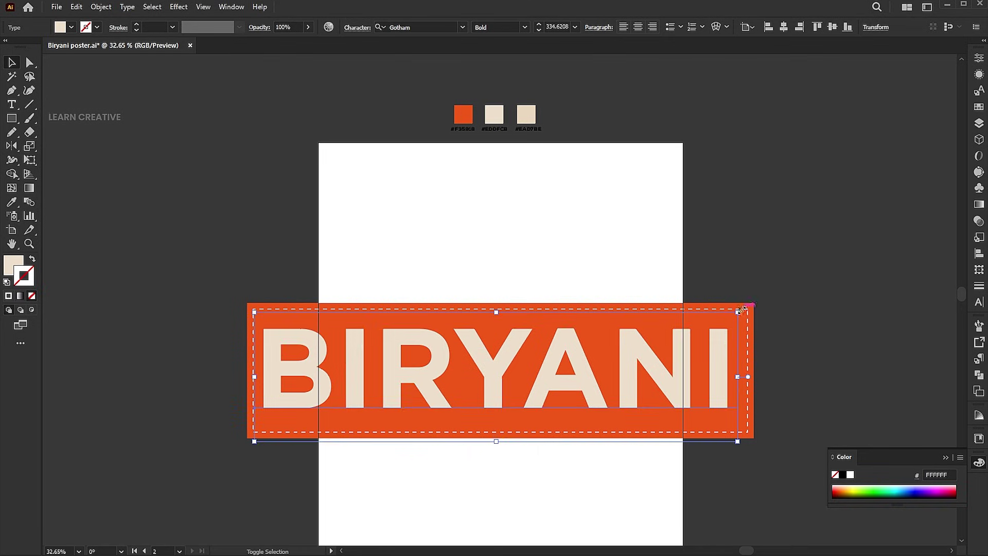
{"action": "left_click", "coordinate": [791, 251]}
- Centre the BIRYANI text horizontally on the artboard
{"action": "left_click", "coordinate": [662, 371]}
{"action": "left_click", "coordinate": [783, 27]}
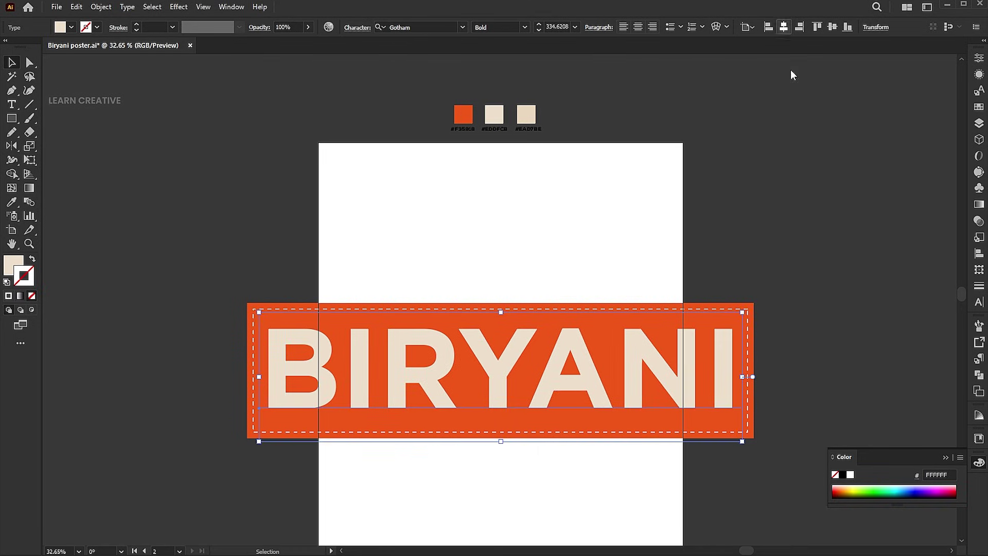
{"action": "left_click", "coordinate": [824, 245]}
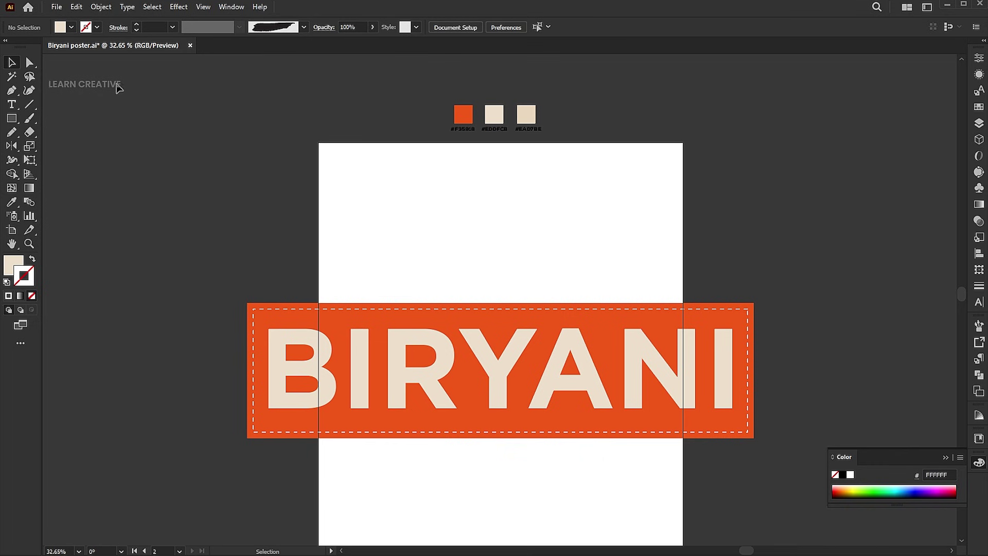
- Place the linked image vecteezy_biryani-with-chicken-top-view-isolated-on-transparent_48723637 over the middle of the BIRYANI banner
{"action": "left_click", "coordinate": [57, 7]}
{"action": "left_click", "coordinate": [75, 213]}
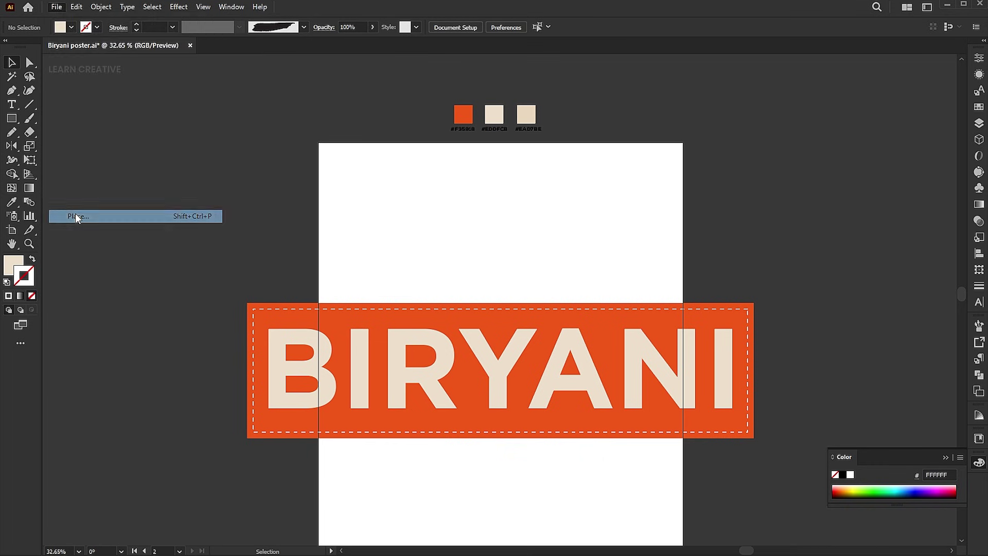
{"action": "left_click", "coordinate": [447, 95]}
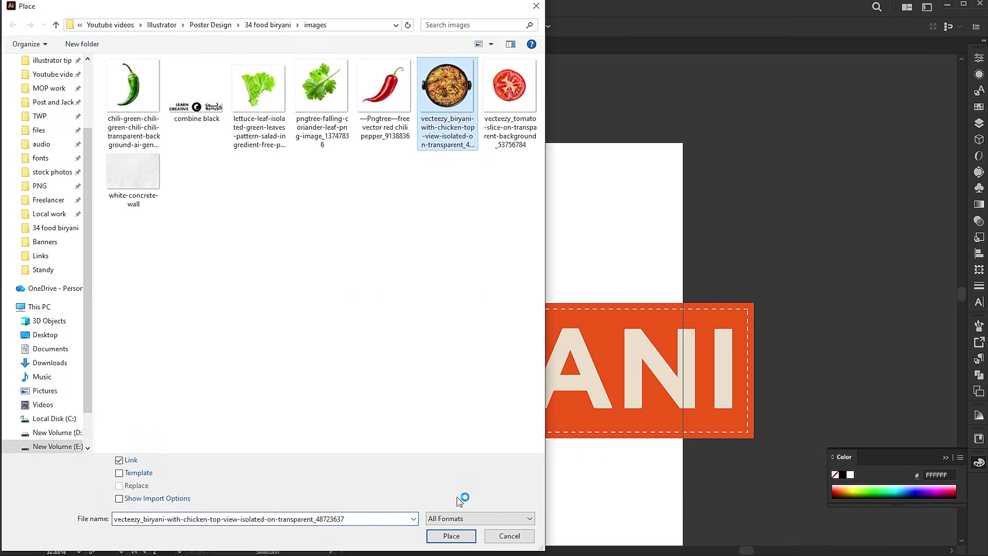
{"action": "left_click", "coordinate": [451, 536]}
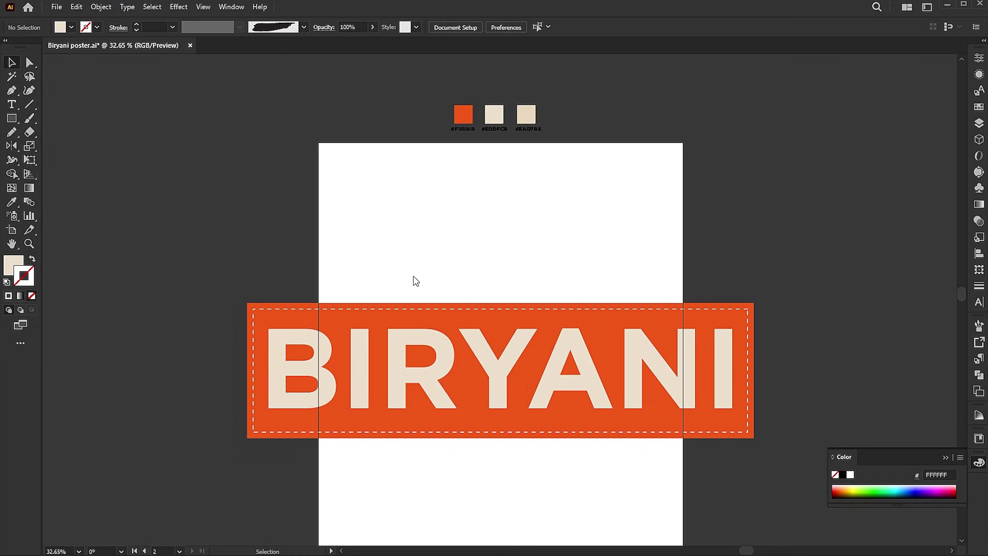
{"action": "left_click_drag", "start_coordinate": [406, 264], "coordinate": [611, 441]}
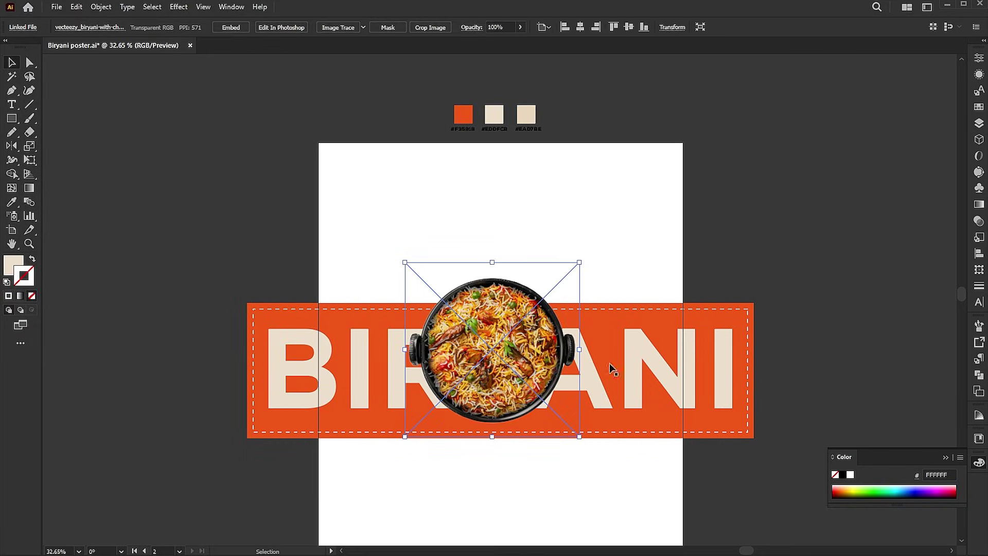
- Centre the biryani image horizontally and vertically on the artboard and enlarge it from its centre to about 709 px
{"action": "left_click", "coordinate": [580, 29]}
{"action": "left_click", "coordinate": [629, 26]}
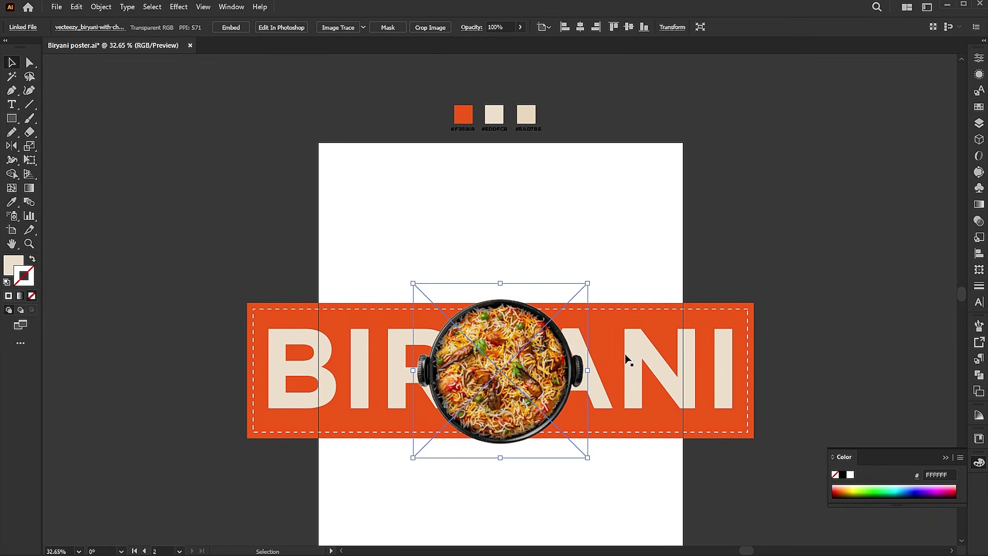
{"action": "left_click_drag", "start_coordinate": [590, 370], "coordinate": [620, 372]}
{"action": "left_click", "coordinate": [721, 245]}
- Rotate the orange banner, dashed frame, BIRYANI text and biryani image together by 23°
{"action": "left_click_drag", "start_coordinate": [767, 242], "coordinate": [402, 400]}
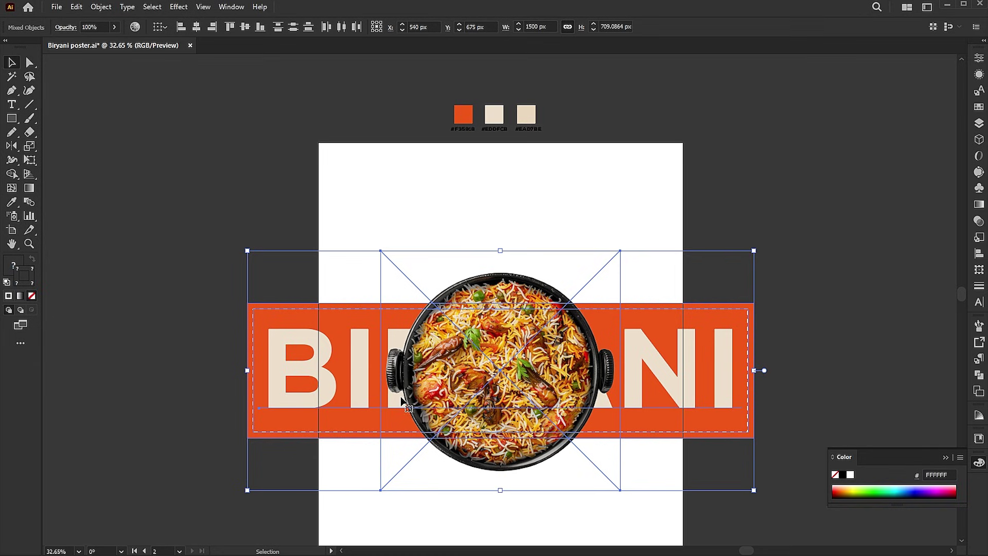
{"action": "right_click", "coordinate": [411, 392]}
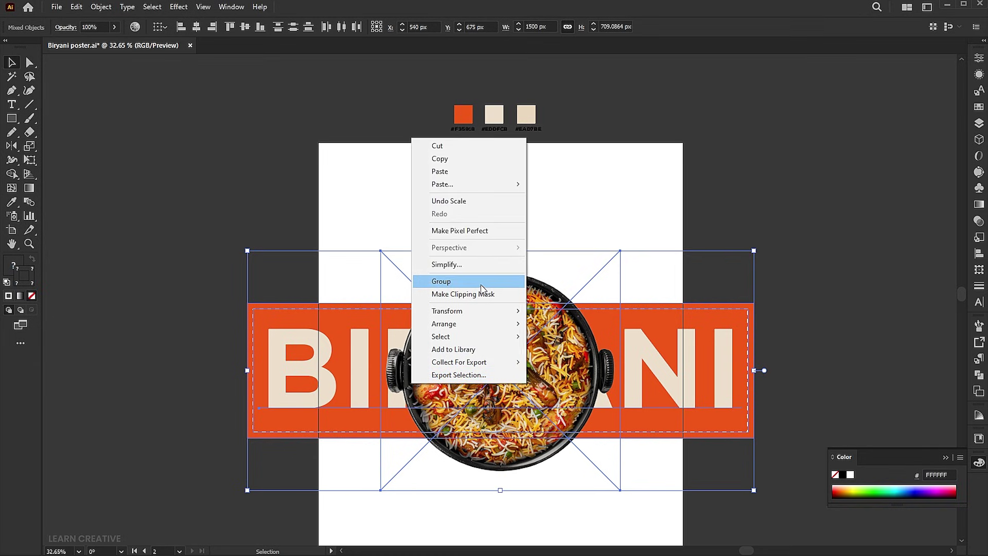
{"action": "left_click", "coordinate": [483, 281]}
{"action": "left_click", "coordinate": [13, 147]}
{"action": "left_click", "coordinate": [13, 147]}
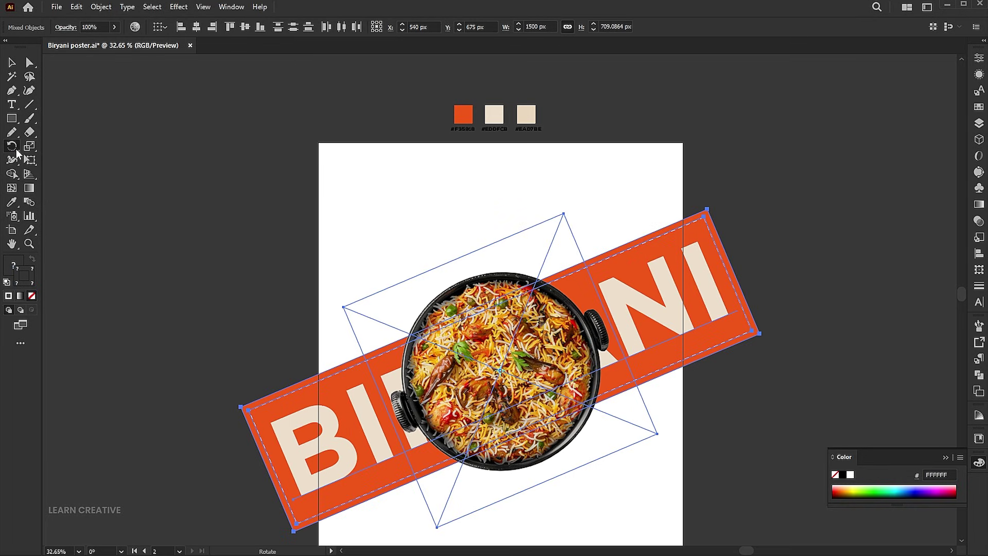
{"action": "double_click", "coordinate": [16, 150]}
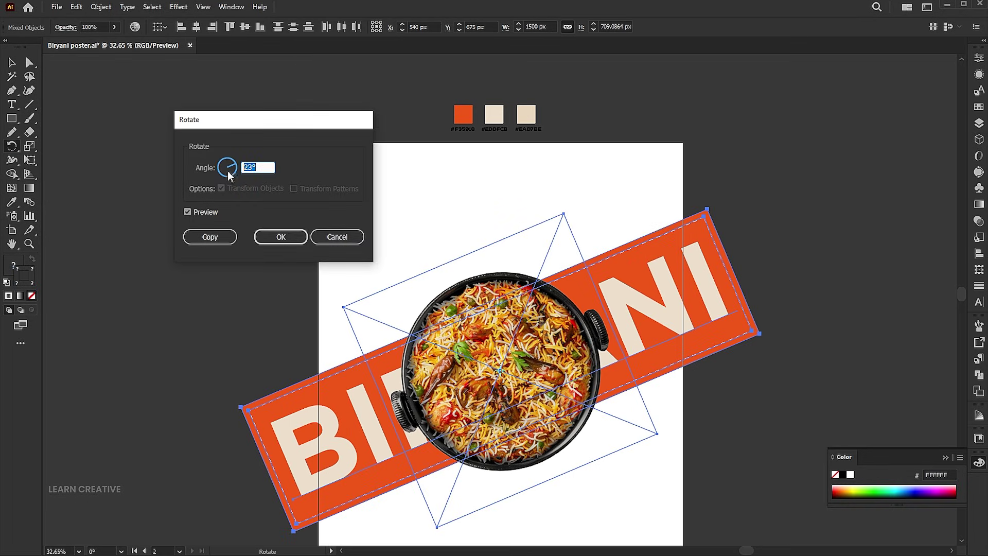
{"action": "left_click", "coordinate": [274, 240]}
{"action": "key", "text": "v"}
{"action": "left_click", "coordinate": [489, 222]}
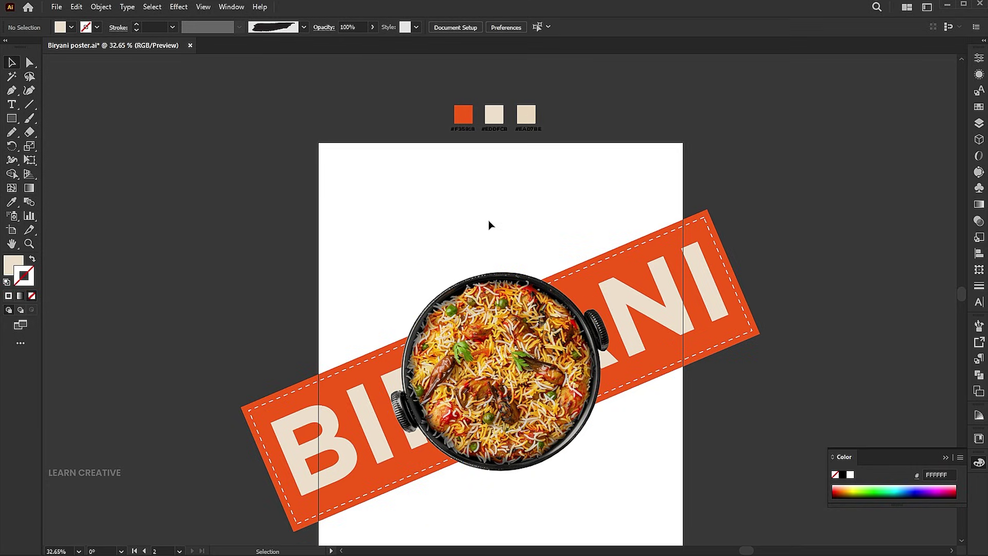
- Draw a rectangle covering the whole artboard on top of the banner and biryani image
{"action": "left_click_drag", "start_coordinate": [483, 218], "coordinate": [463, 150]}
{"action": "key", "text": "z"}
{"action": "key", "text": "v"}
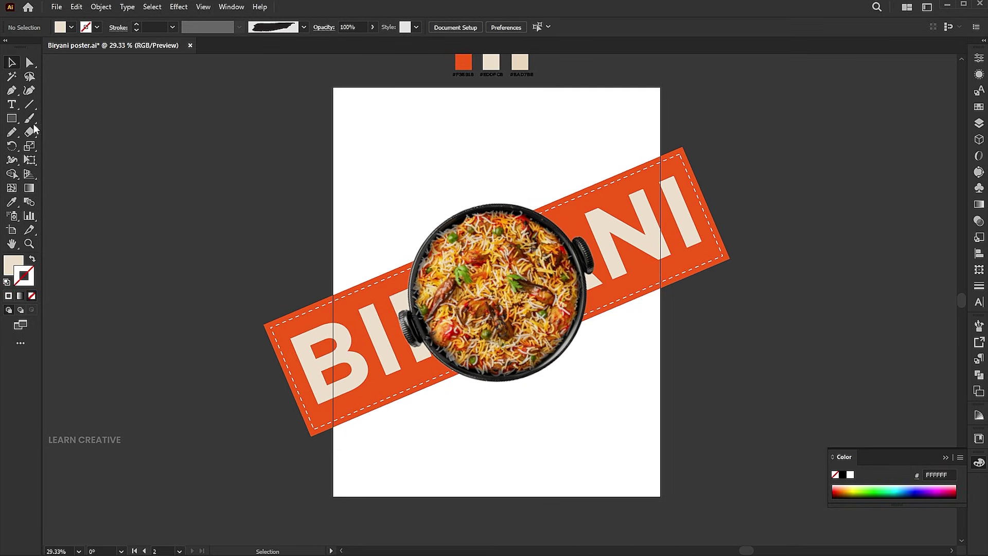
{"action": "left_click", "coordinate": [12, 119]}
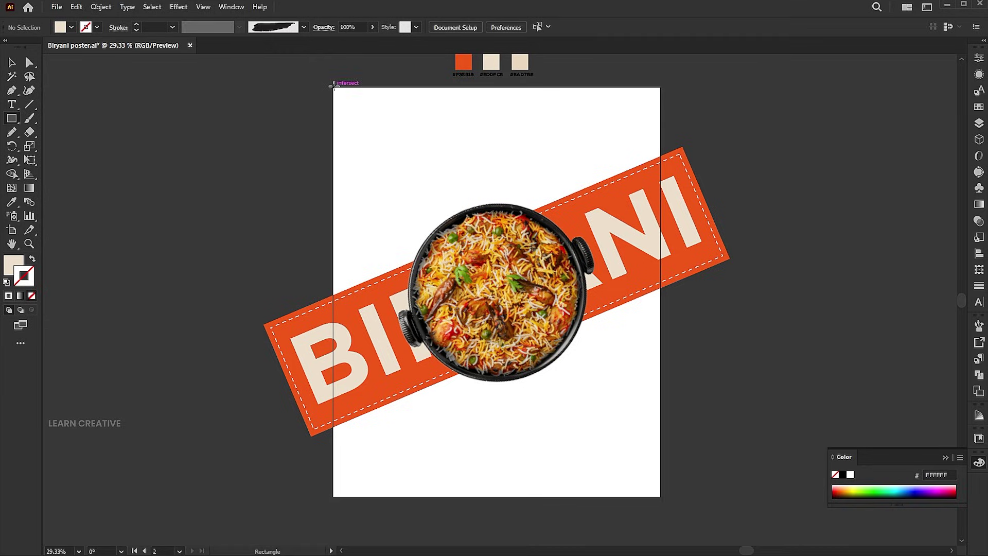
{"action": "left_click_drag", "start_coordinate": [332, 87], "coordinate": [661, 497]}
{"action": "key", "text": "v"}
{"action": "left_click", "coordinate": [695, 341]}
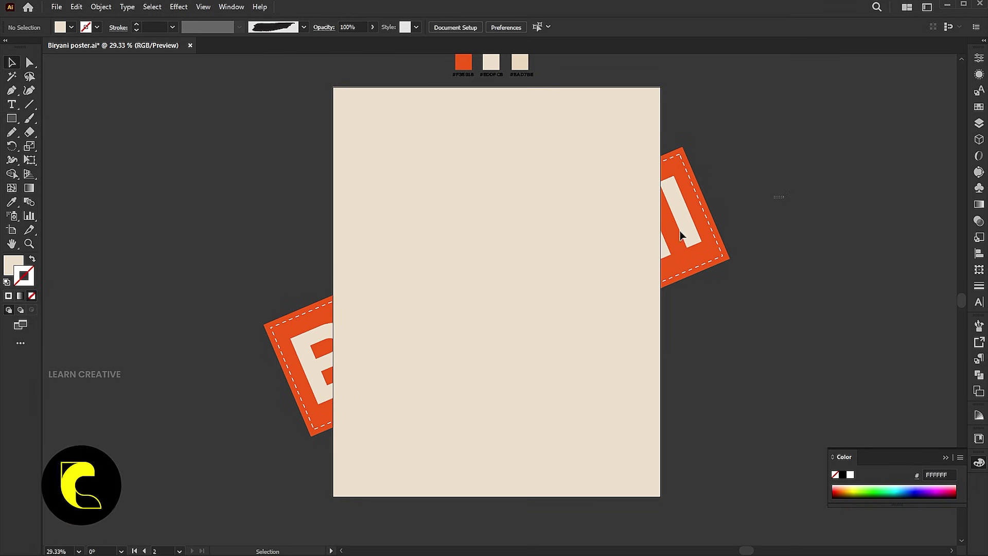
- Make a clipping mask from all objects so the tilted banner artwork is cropped to the artboard-sized rectangle
{"action": "key", "text": "ctrl+a"}
{"action": "right_click", "coordinate": [502, 251]}
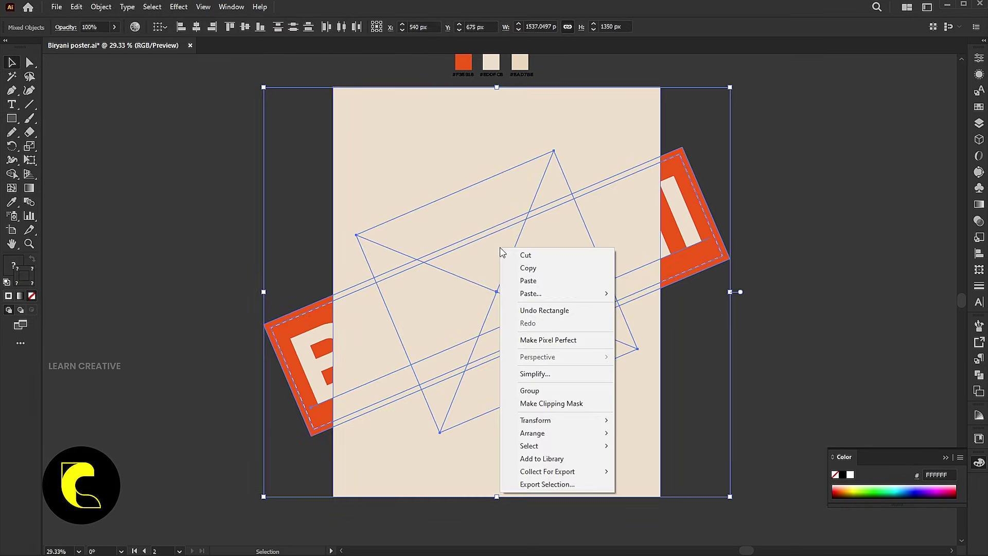
{"action": "left_click", "coordinate": [567, 406]}
{"action": "left_click", "coordinate": [737, 308]}
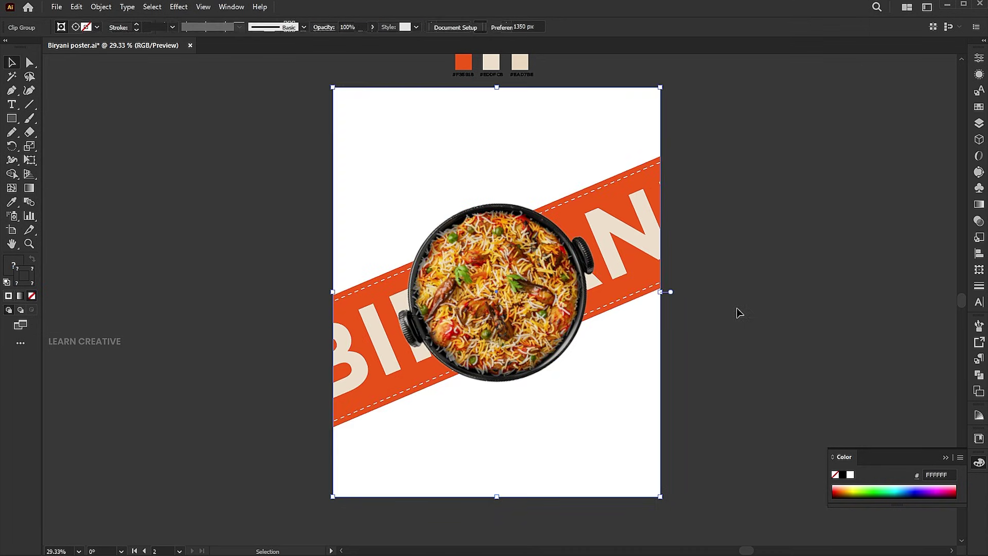
- Draw a beige 1080 × 1350 px rectangle over the artboard and send it to the back as the background
{"action": "left_click", "coordinate": [12, 120]}
{"action": "mouse_move", "coordinate": [333, 86]}
{"action": "left_mouse_down"}
{"action": "mouse_move", "coordinate": [411, 162]}
{"action": "mouse_move", "coordinate": [660, 496]}
{"action": "left_mouse_up"}
{"action": "key", "text": "v"}
{"action": "right_click", "coordinate": [457, 132]}
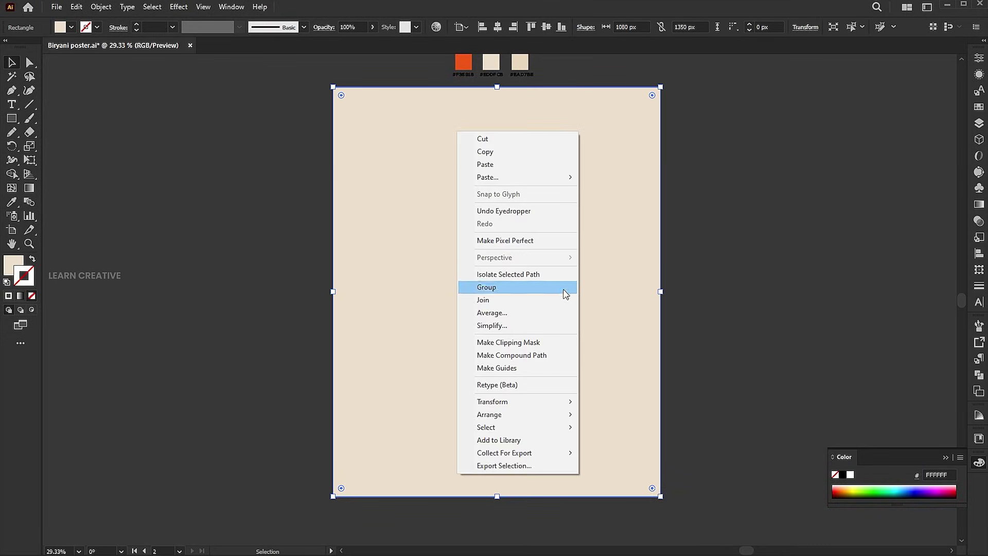
{"action": "mouse_move", "coordinate": [538, 415]}
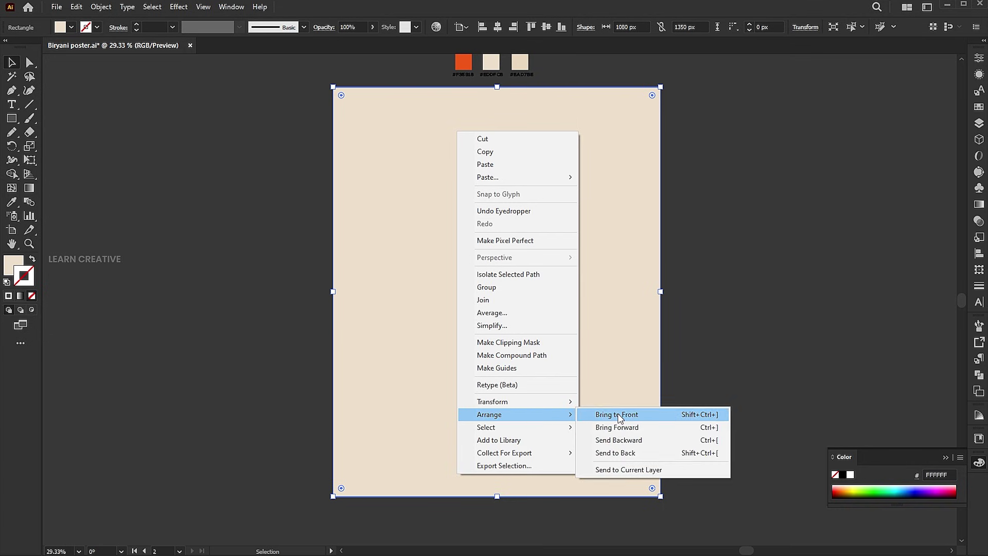
{"action": "left_click", "coordinate": [618, 453]}
{"action": "left_click", "coordinate": [698, 253]}
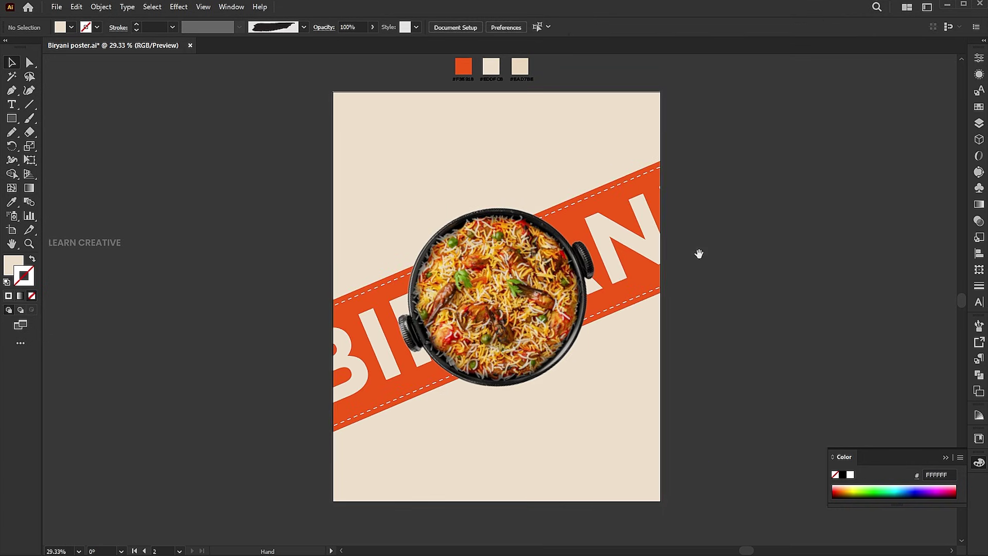
- Copy the BIRYANI text out of the clipped banner and paste the copy in front, outside the clip group
{"action": "left_click", "coordinate": [31, 63]}
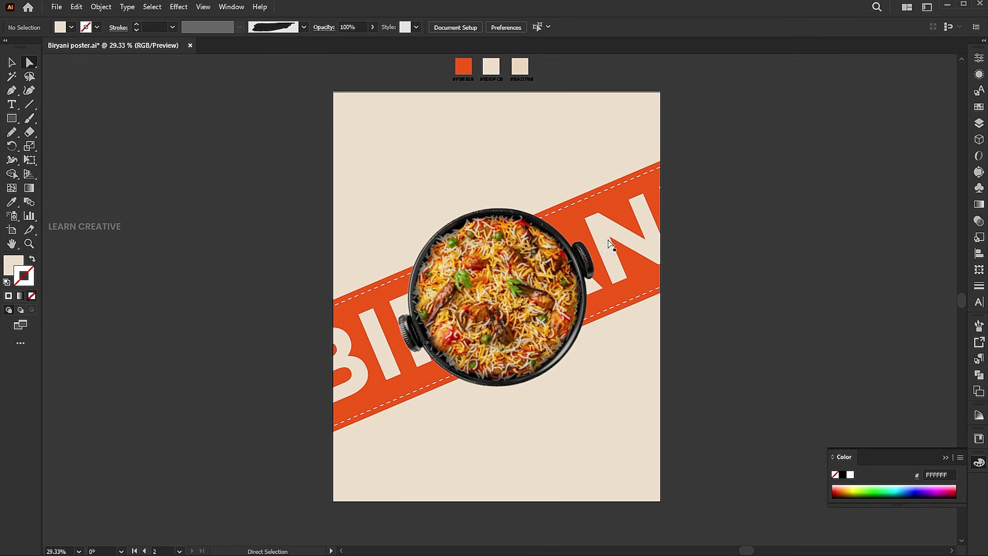
{"action": "left_click", "coordinate": [649, 250]}
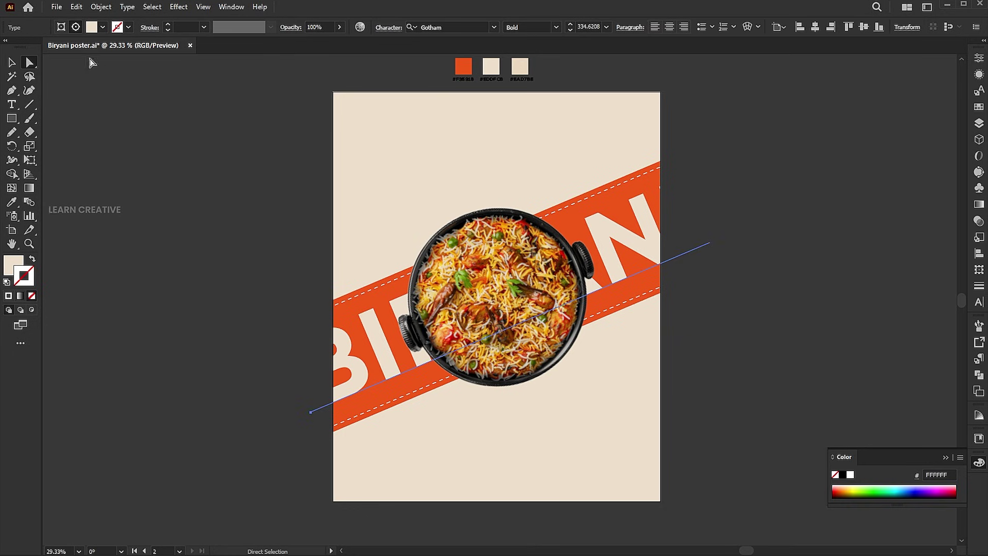
{"action": "left_click", "coordinate": [77, 7]}
{"action": "left_click", "coordinate": [88, 61]}
{"action": "key", "text": "v"}
{"action": "left_click", "coordinate": [765, 162]}
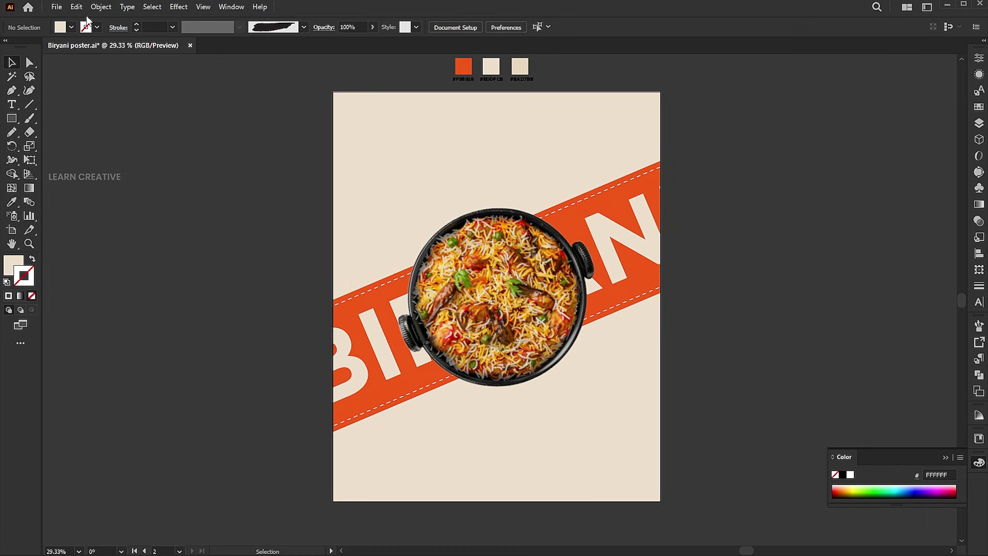
{"action": "left_click", "coordinate": [76, 6]}
{"action": "left_click", "coordinate": [98, 89]}
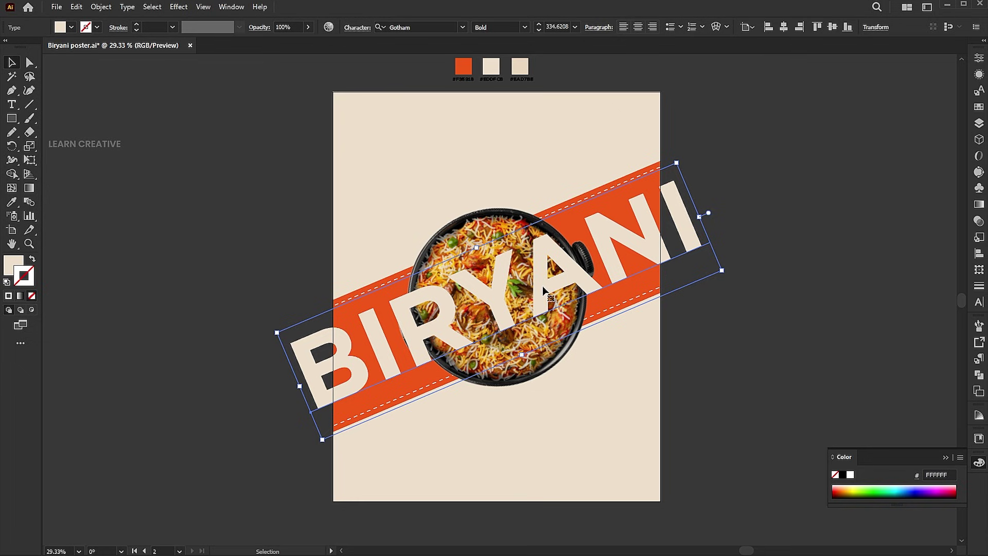
- Fill the pasted BIRYANI text with the darker beige of the third palette swatch and place copies across the poster's upper and lower edges
{"action": "left_click", "coordinate": [12, 202]}
{"action": "left_click", "coordinate": [522, 62]}
{"action": "key", "text": "v"}
{"action": "left_click_drag", "start_coordinate": [532, 309], "coordinate": [591, 493]}
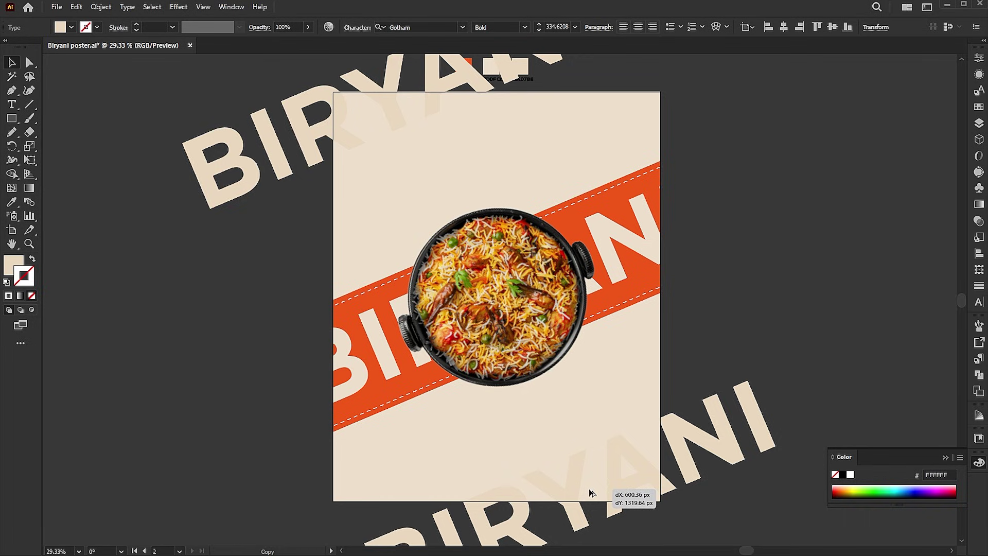
{"action": "left_click_drag", "start_coordinate": [591, 492], "coordinate": [557, 507]}
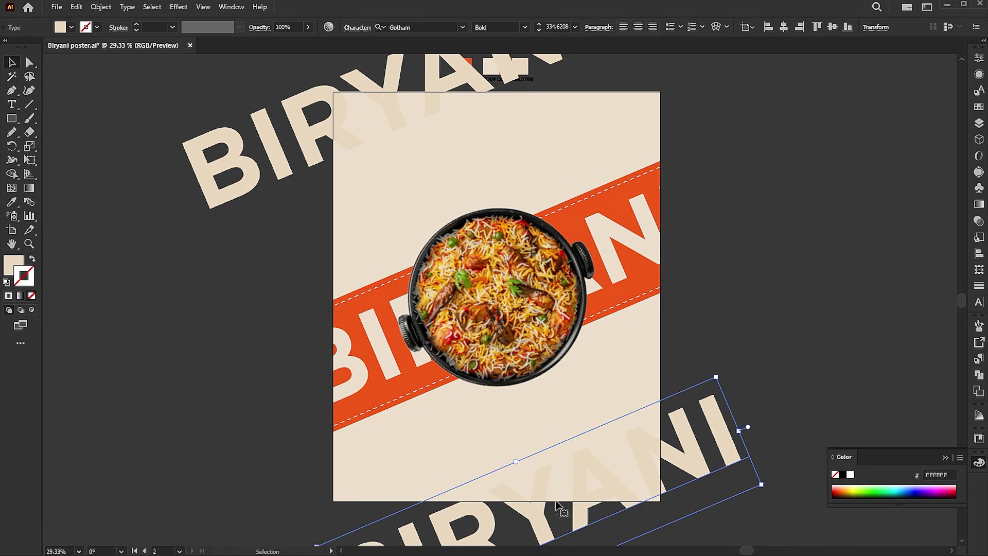
- Blend the upper and lower BIRYANI texts using Specified Steps spacing with 5 steps
{"action": "left_click", "coordinate": [384, 107], "text": "shift"}
{"action": "left_click", "coordinate": [101, 6]}
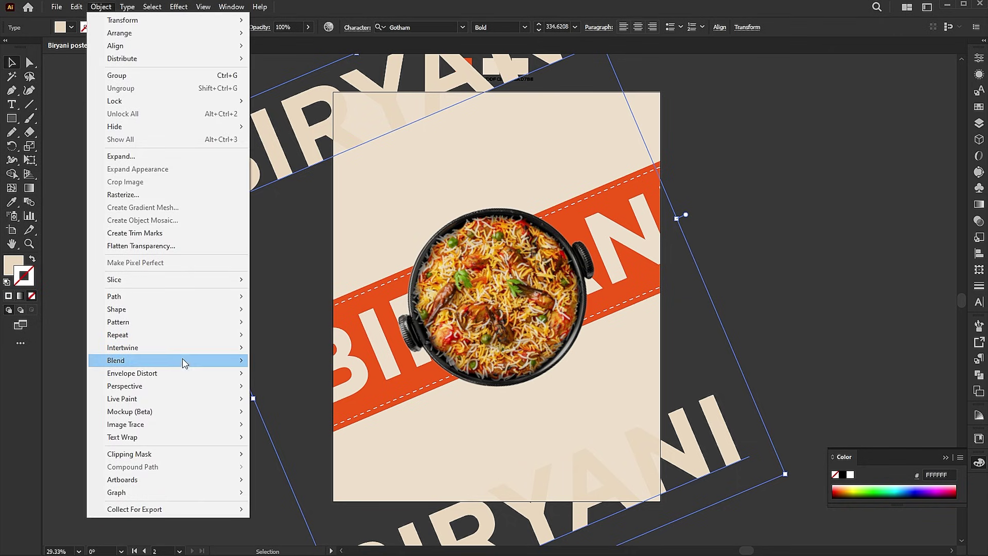
{"action": "mouse_move", "coordinate": [224, 362]}
{"action": "left_click", "coordinate": [303, 362]}
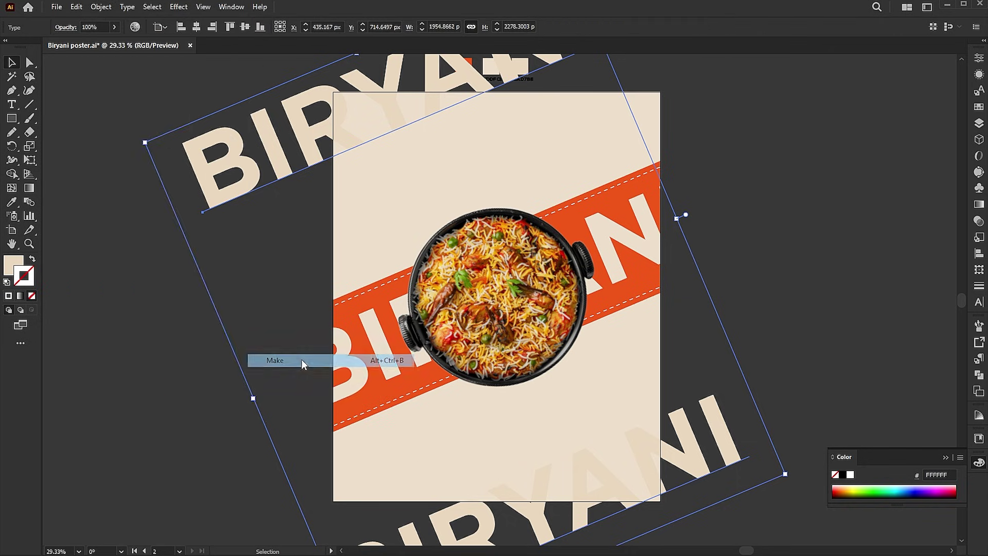
{"action": "left_click", "coordinate": [101, 7]}
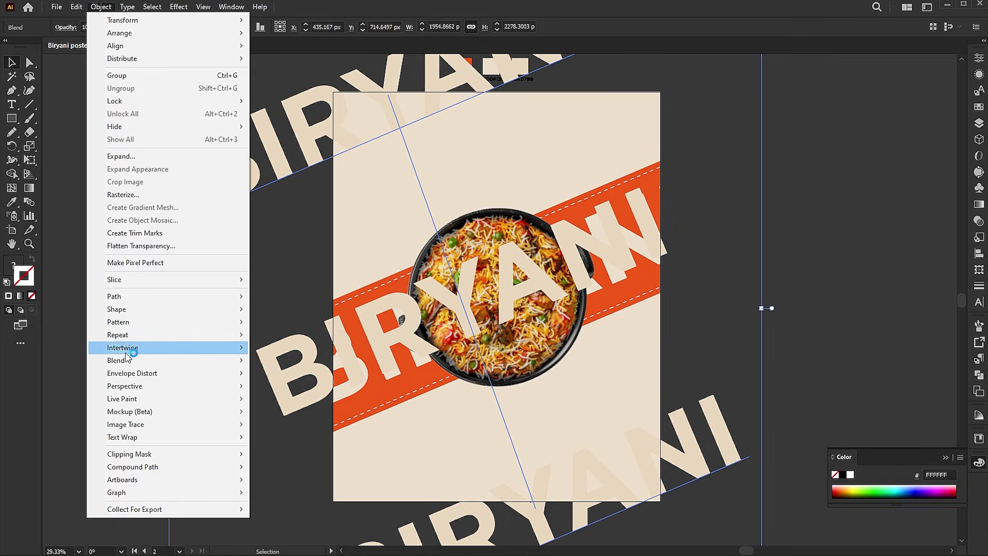
{"action": "mouse_move", "coordinate": [173, 362]}
{"action": "left_click", "coordinate": [276, 392]}
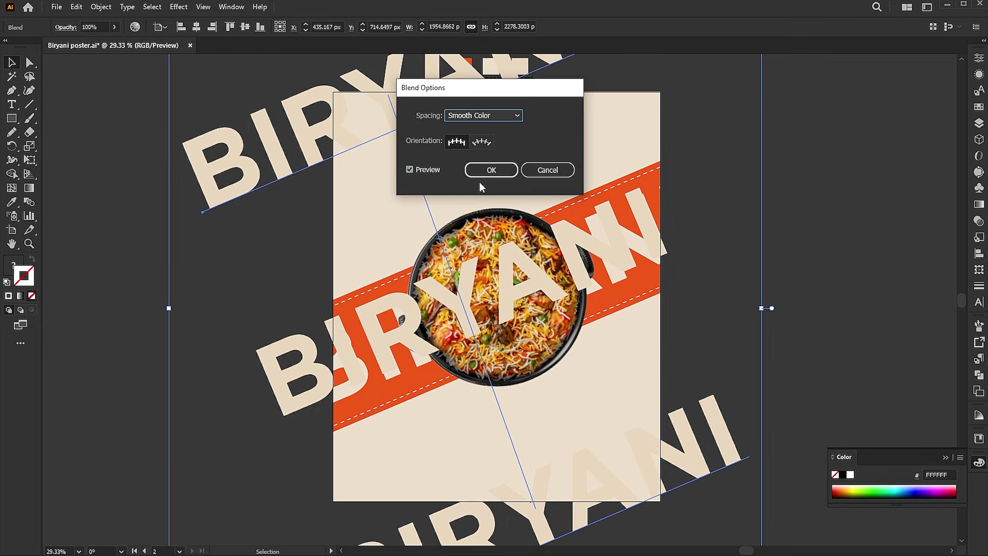
{"action": "left_click", "coordinate": [483, 117]}
{"action": "left_click", "coordinate": [486, 140]}
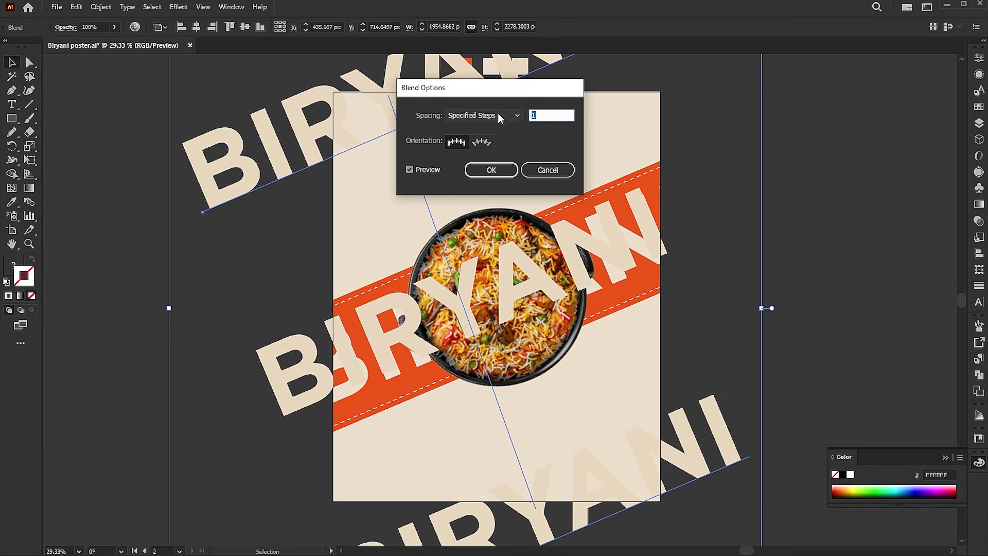
{"action": "type", "text": "5"}
{"action": "left_click", "coordinate": [491, 170]}
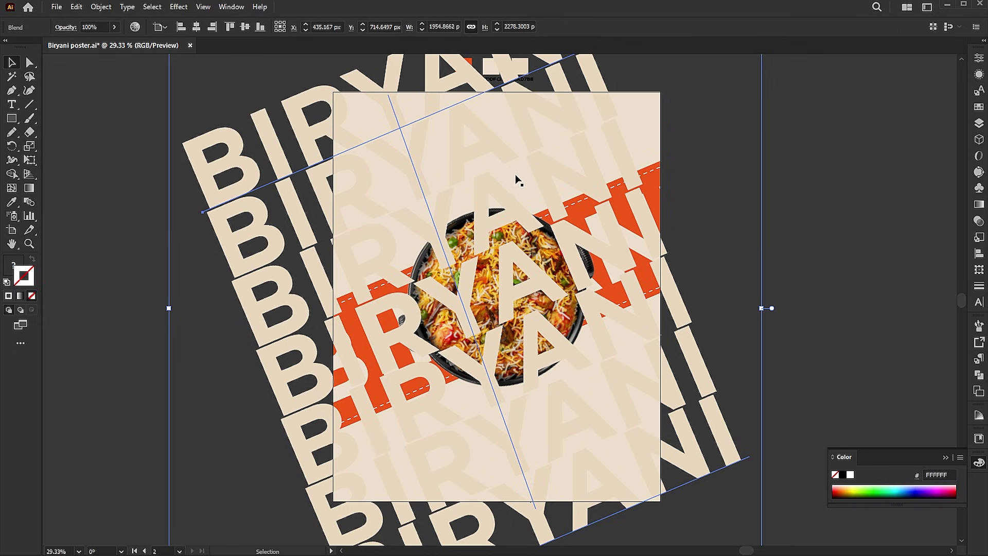
- Enlarge the BIRYANI blend to about 2071 px wide and shift it to cover the artboard
{"action": "left_click_drag", "start_coordinate": [766, 308], "coordinate": [783, 309]}
{"action": "left_click_drag", "start_coordinate": [719, 472], "coordinate": [729, 462]}
- Cut the BIRYANI blend and paste it in back inside the poster's clip group, behind the banner and dish
{"action": "right_click", "coordinate": [688, 393]}
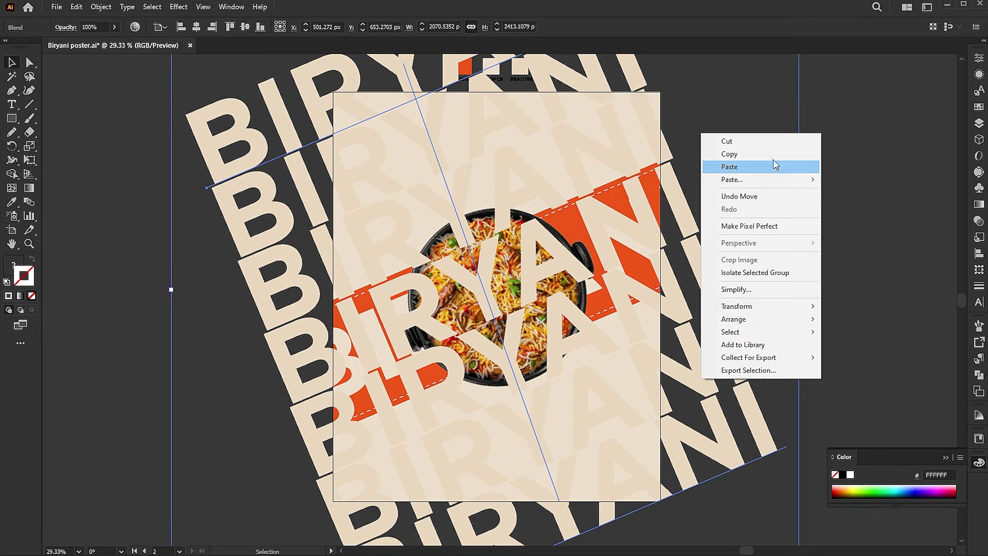
{"action": "left_click", "coordinate": [746, 138]}
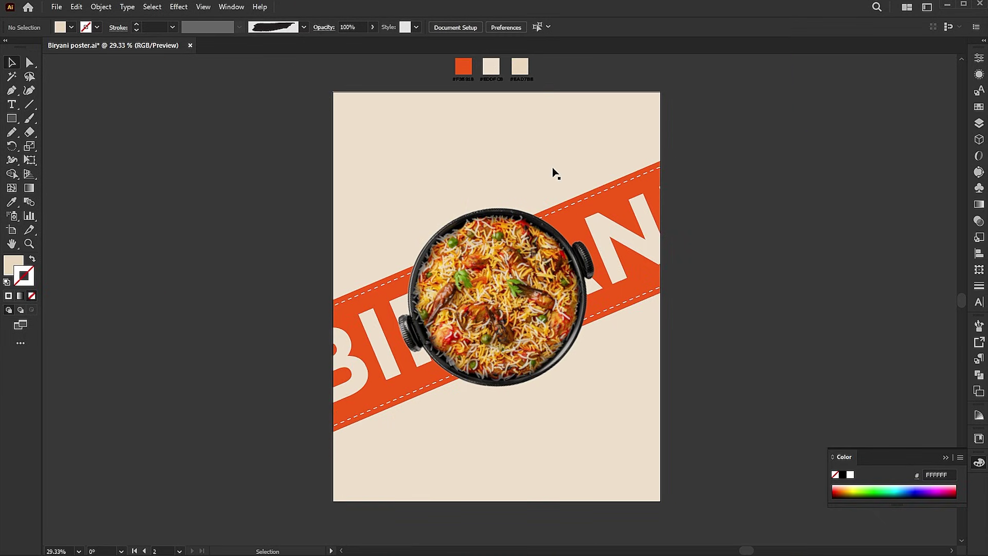
{"action": "double_click", "coordinate": [606, 240]}
{"action": "key", "text": "ctrl+shift+a"}
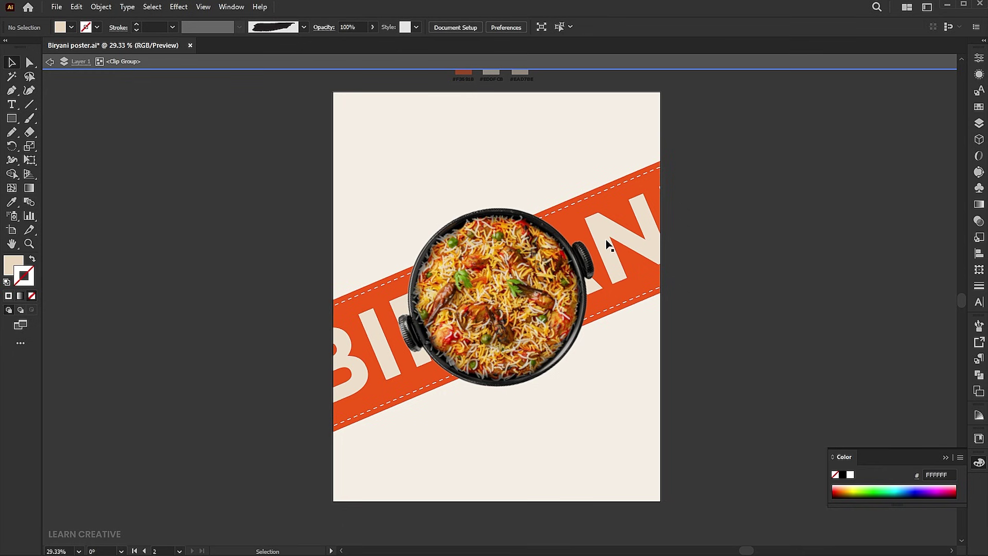
{"action": "left_click", "coordinate": [76, 7]}
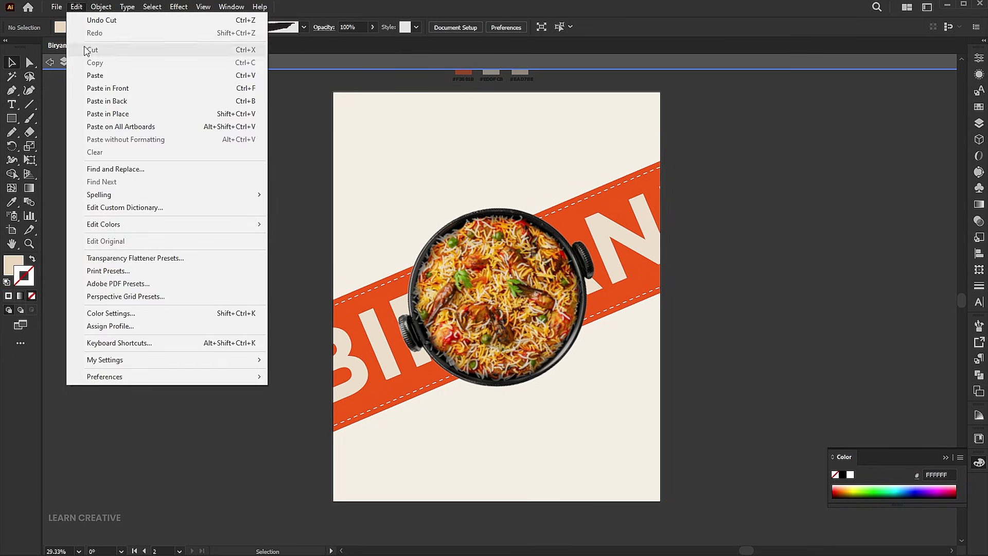
{"action": "left_click", "coordinate": [101, 101]}
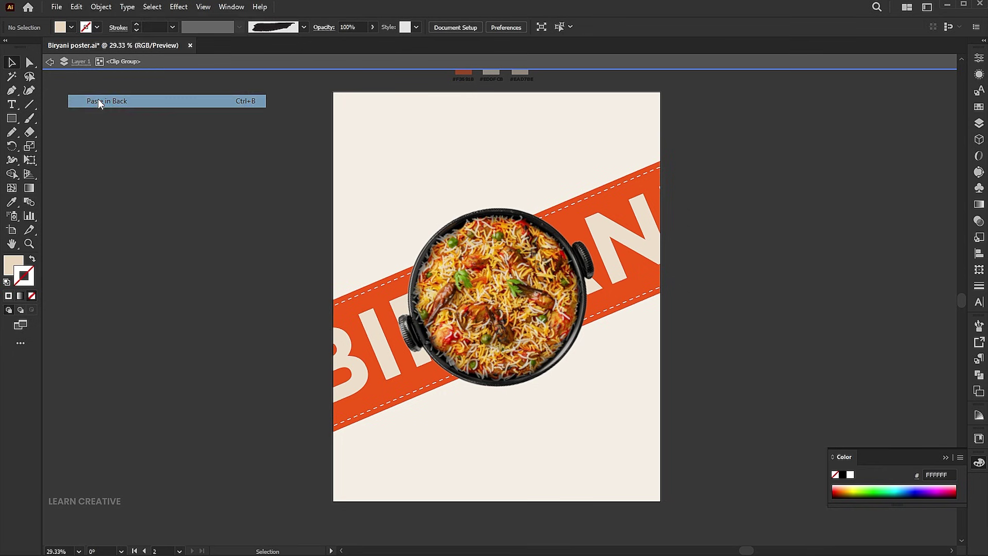
- Adjust the position of the repeated BIRYANI text rows behind the banner and leave isolation mode
{"action": "double_click", "coordinate": [636, 470]}
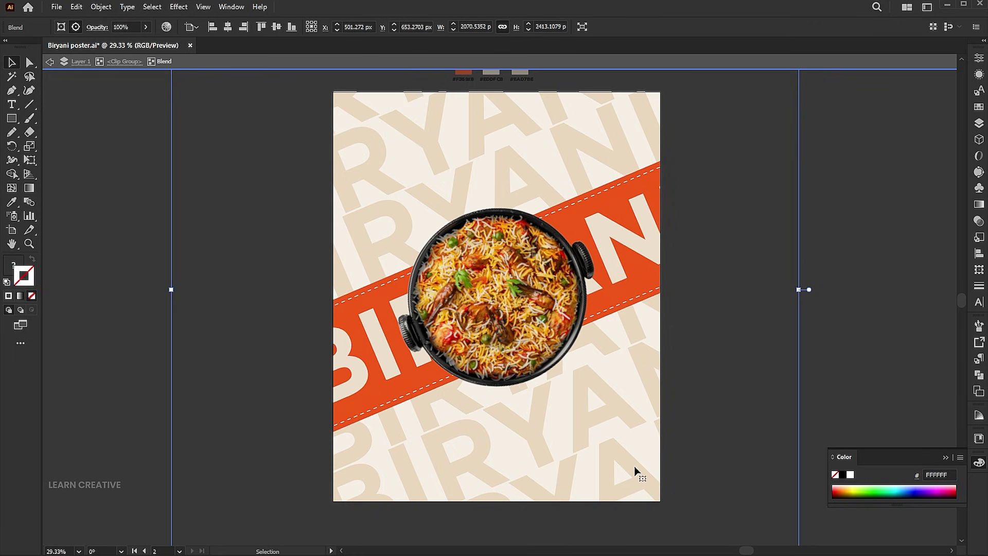
{"action": "left_click_drag", "start_coordinate": [566, 508], "coordinate": [591, 500]}
{"action": "left_click", "coordinate": [829, 331]}
{"action": "mouse_move", "coordinate": [752, 428]}
{"action": "left_mouse_down"}
{"action": "mouse_move", "coordinate": [727, 428]}
{"action": "mouse_move", "coordinate": [761, 428]}
{"action": "left_mouse_up"}
{"action": "left_click", "coordinate": [767, 297]}
{"action": "double_click", "coordinate": [781, 295]}
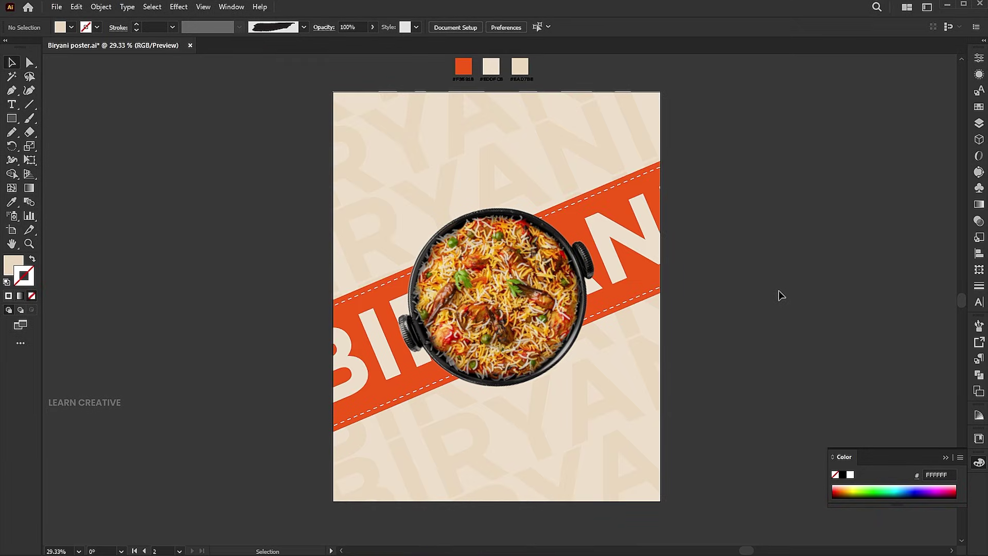
- Draw a circle about 171 px in diameter over the lower-right edge of the biryani dish
{"action": "left_click_drag", "start_coordinate": [15, 124], "coordinate": [73, 145]}
{"action": "mouse_move", "coordinate": [560, 334]}
{"action": "left_mouse_down"}
{"action": "mouse_move", "coordinate": [605, 382]}
{"action": "mouse_move", "coordinate": [553, 346]}
{"action": "left_mouse_up"}
{"action": "scroll", "coordinate": [603, 363], "scroll_direction": "up", "scroll_amount": 2}
{"action": "key", "text": "v"}
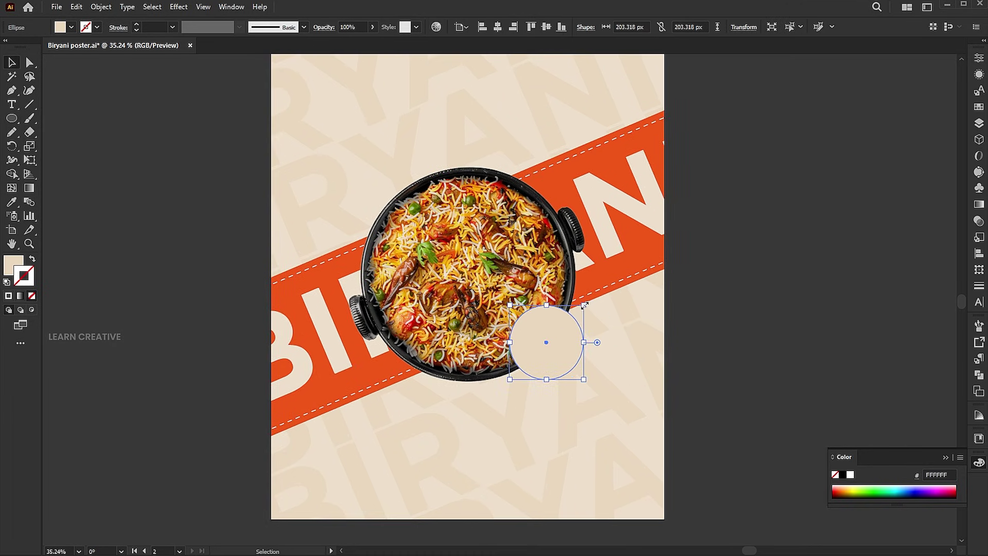
{"action": "left_click_drag", "start_coordinate": [588, 381], "coordinate": [580, 376]}
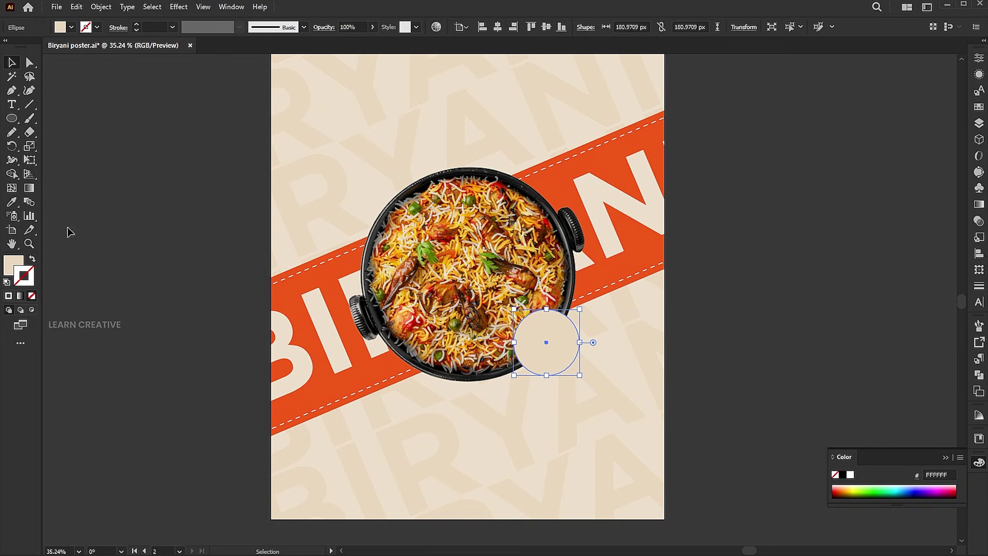
{"action": "left_click_drag", "start_coordinate": [581, 308], "coordinate": [579, 311]}
- Fill the circle with the banner's orange and give it a 17 pt white stroke
{"action": "left_click", "coordinate": [13, 203]}
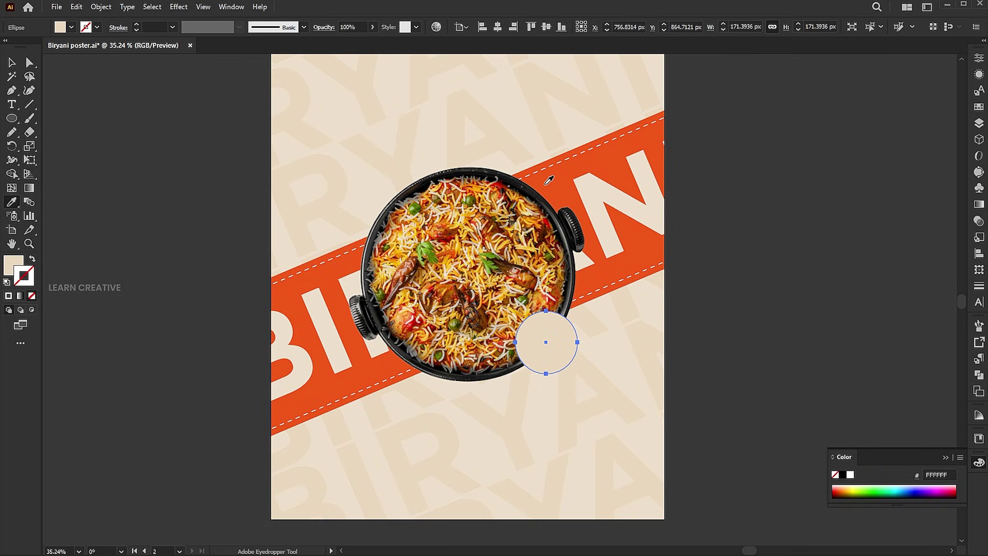
{"action": "left_click", "coordinate": [566, 165]}
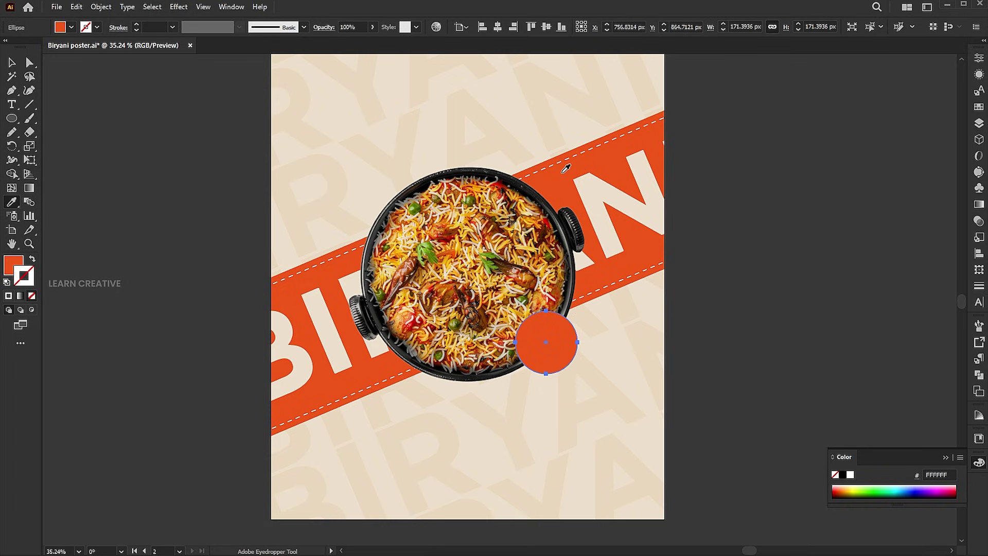
{"action": "left_click", "coordinate": [8, 295]}
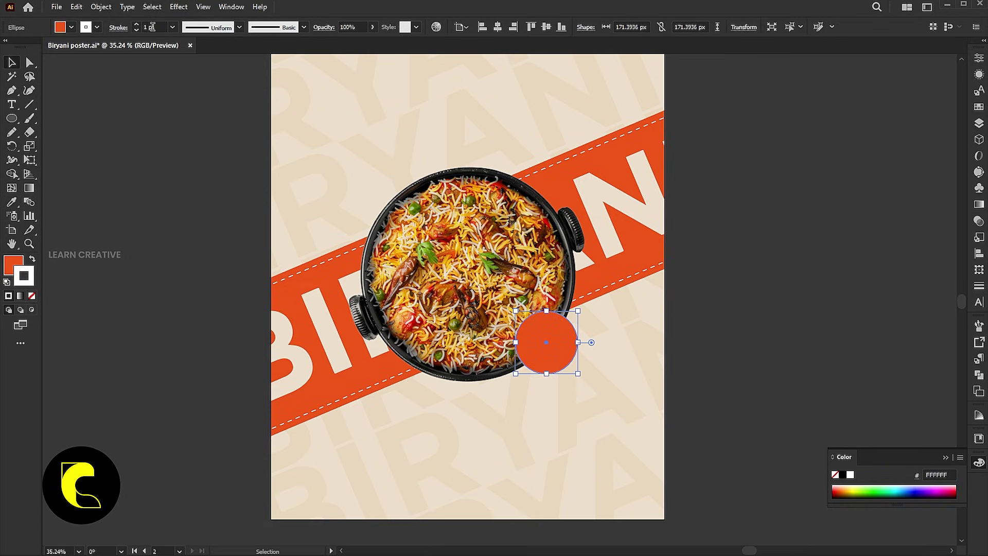
{"action": "scroll", "coordinate": [152, 27], "scroll_direction": "up", "scroll_amount": 16}
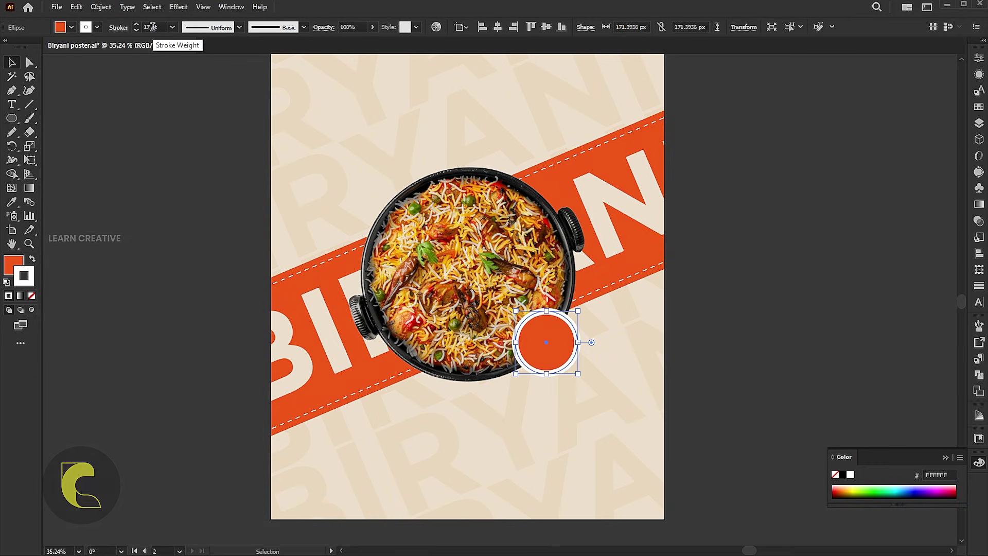
- Apply the first rough brush from the Artistic_Paintbrush library to the circle's white stroke
{"action": "left_click", "coordinate": [303, 27]}
{"action": "left_click", "coordinate": [196, 119]}
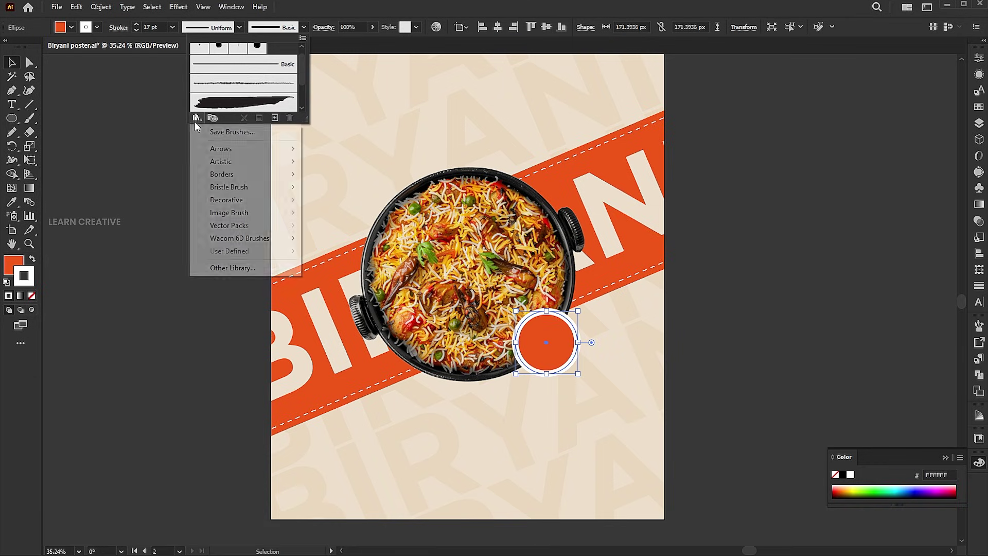
{"action": "mouse_move", "coordinate": [247, 161]}
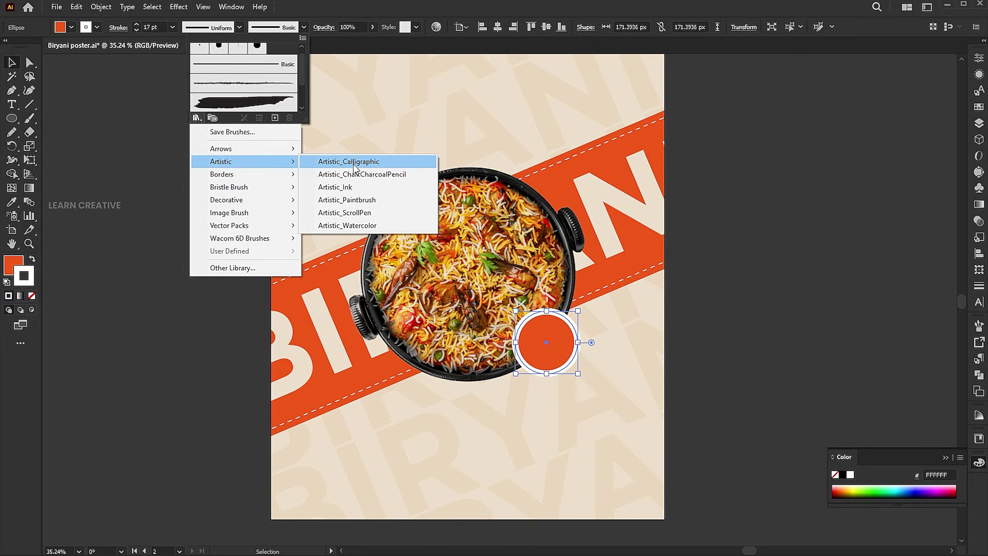
{"action": "left_click", "coordinate": [354, 201]}
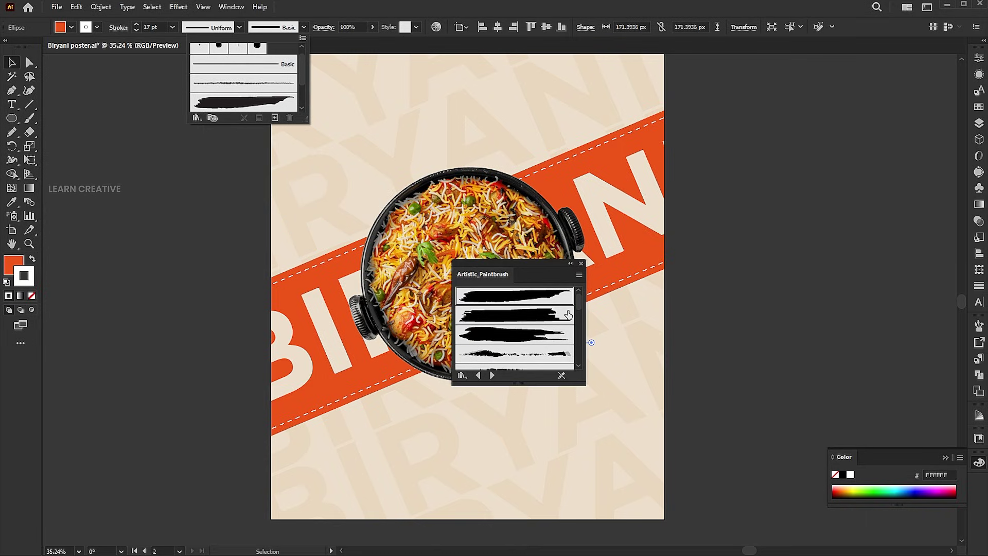
{"action": "left_click", "coordinate": [557, 298]}
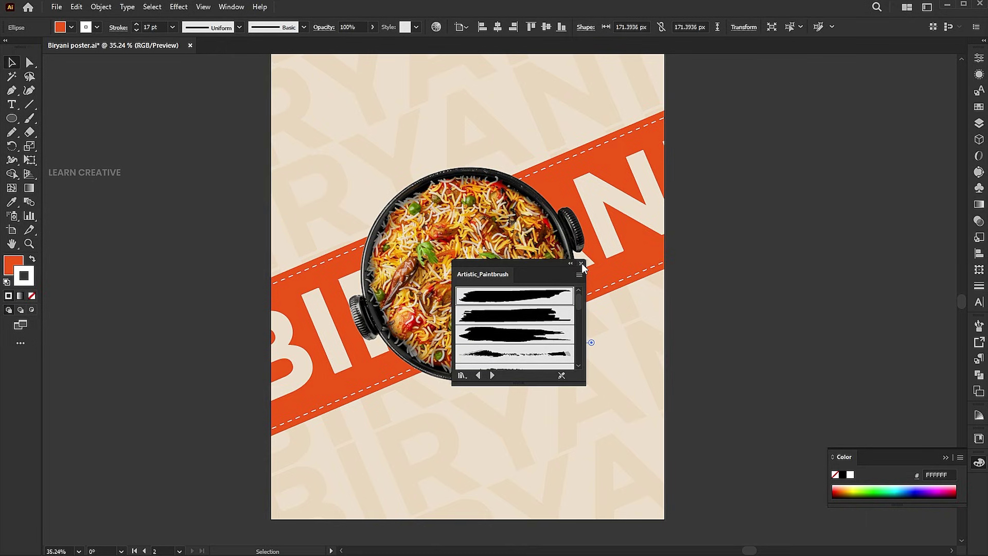
{"action": "left_click", "coordinate": [582, 264]}
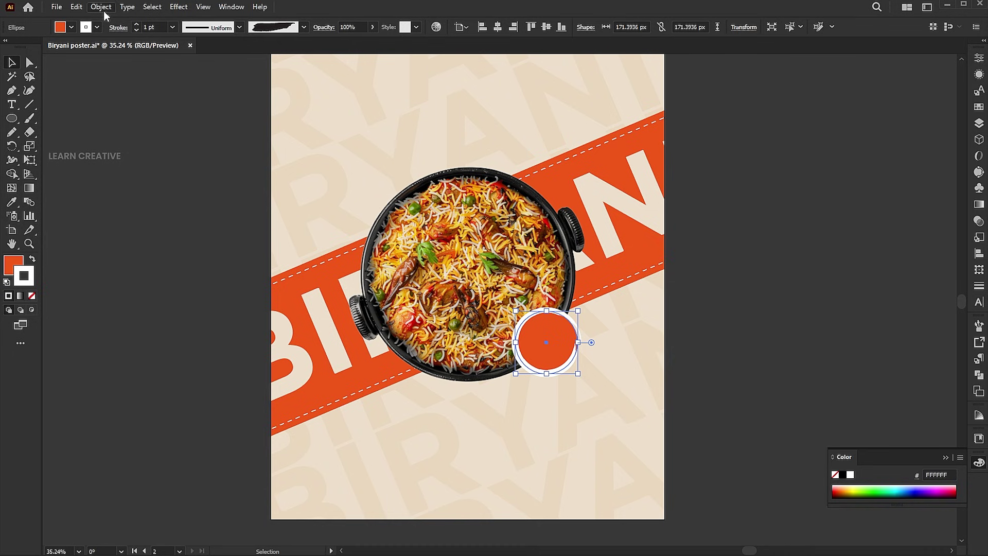
- Expand the circle's appearance and recolour the whole expanded badge with the banner's orange
{"action": "left_click", "coordinate": [102, 9]}
{"action": "left_click", "coordinate": [137, 171]}
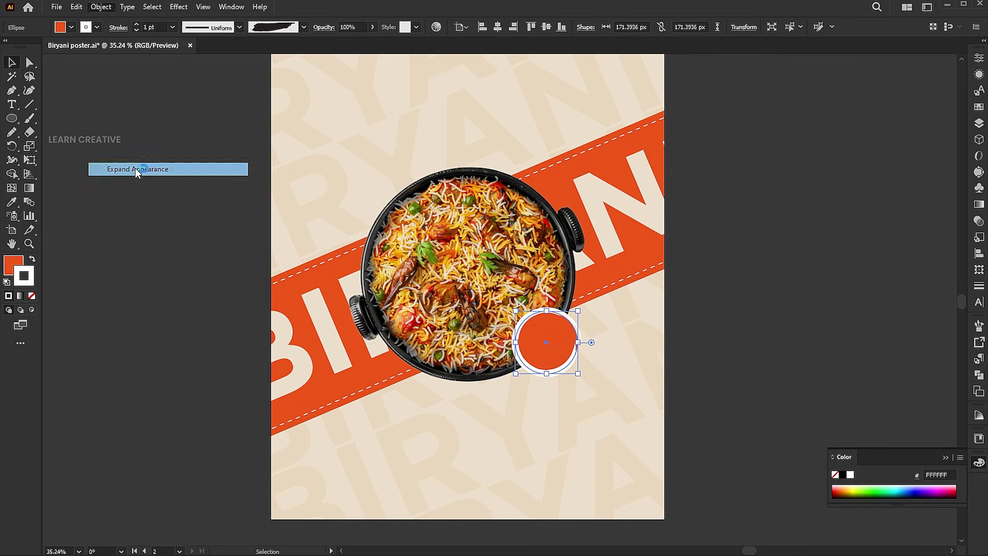
{"action": "left_click", "coordinate": [102, 6]}
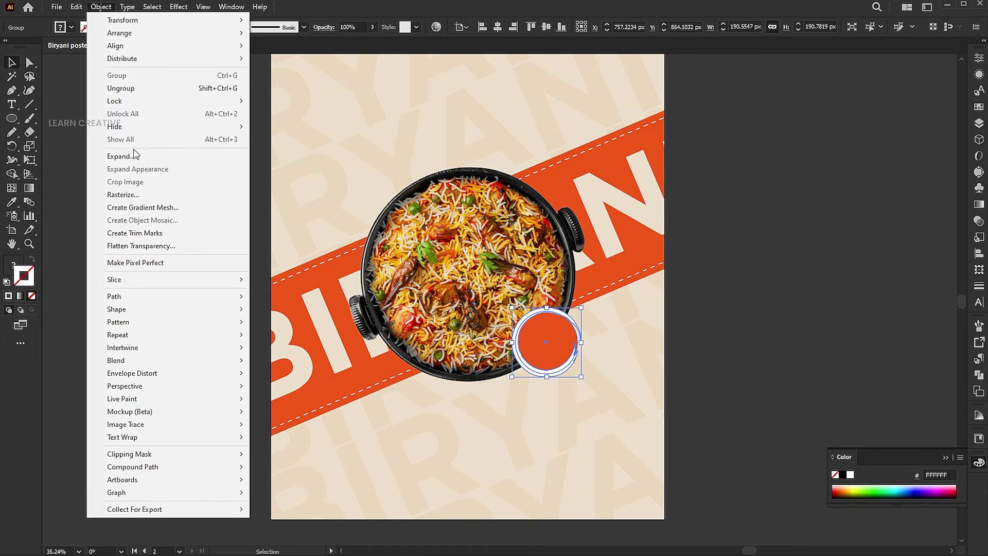
{"action": "left_click", "coordinate": [70, 192]}
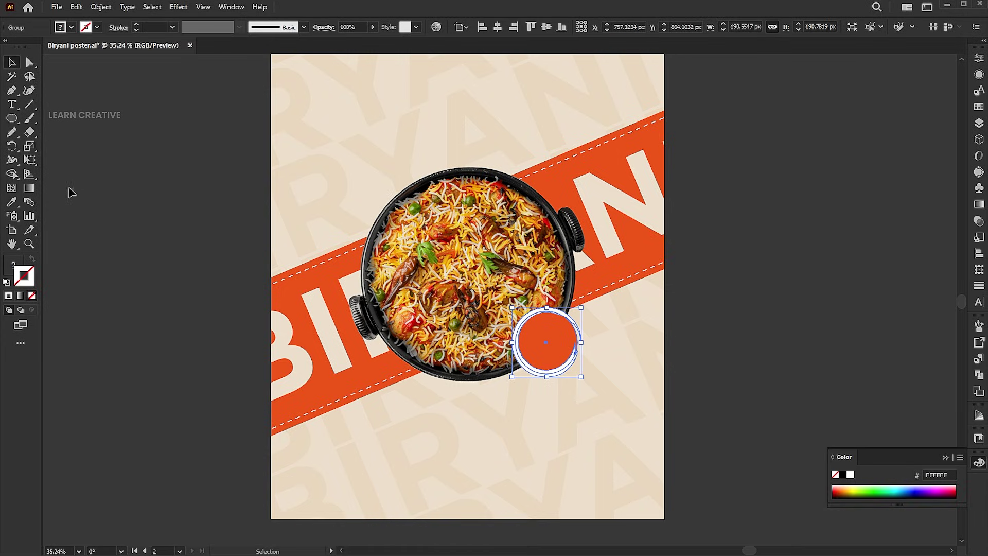
{"action": "left_click", "coordinate": [12, 201]}
{"action": "left_click", "coordinate": [601, 137]}
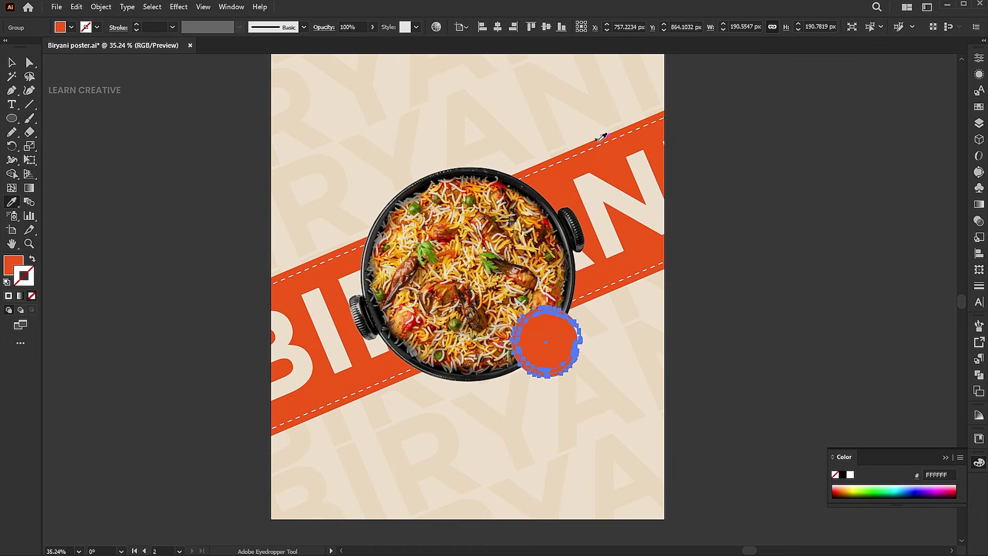
{"action": "key", "text": "v"}
{"action": "left_click", "coordinate": [767, 177]}
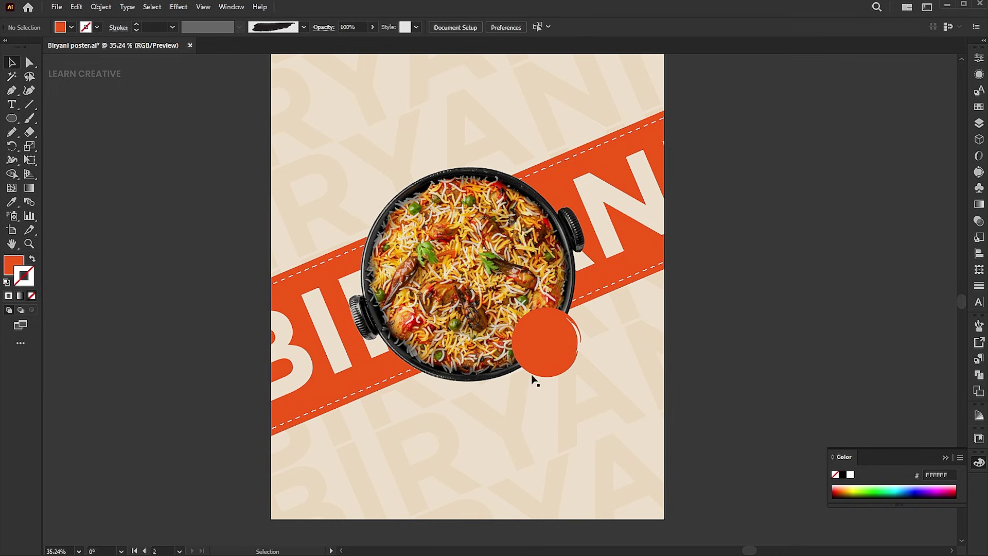
- Apply a black Outer Glow in Normal mode at 50% opacity and 25 px blur to the badge, and enter the dish's clip group
{"action": "left_click", "coordinate": [535, 349]}
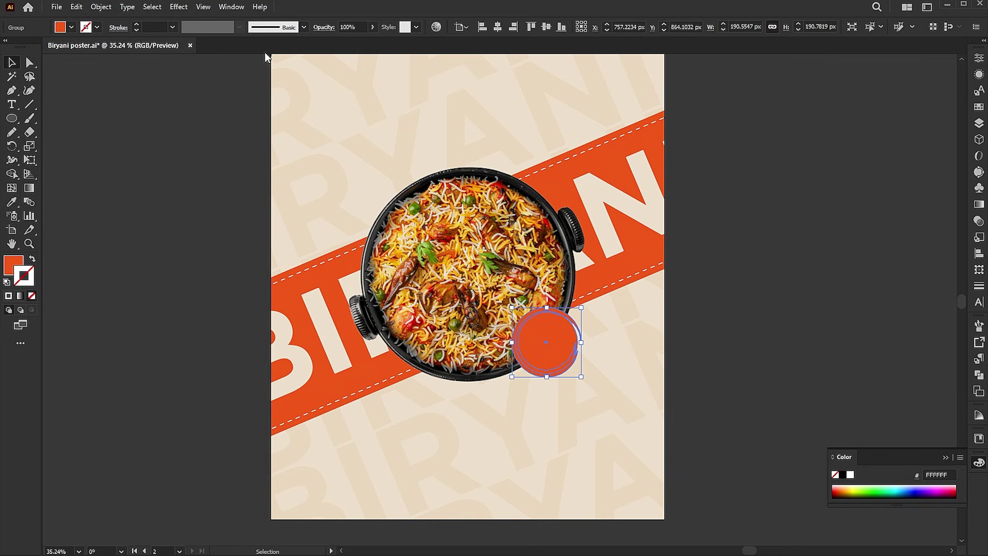
{"action": "left_click", "coordinate": [181, 7]}
{"action": "mouse_move", "coordinate": [219, 141]}
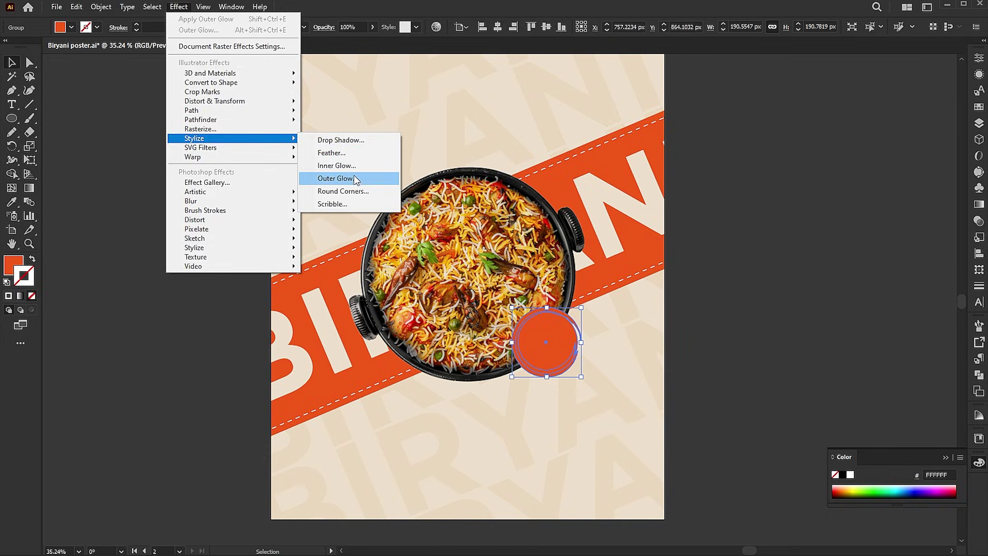
{"action": "left_click", "coordinate": [355, 180]}
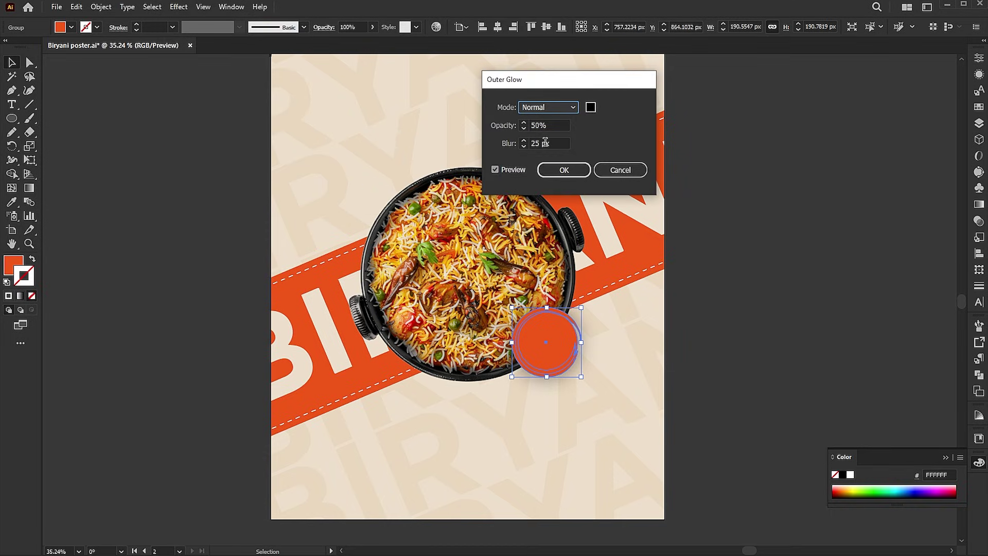
{"action": "left_click", "coordinate": [558, 170]}
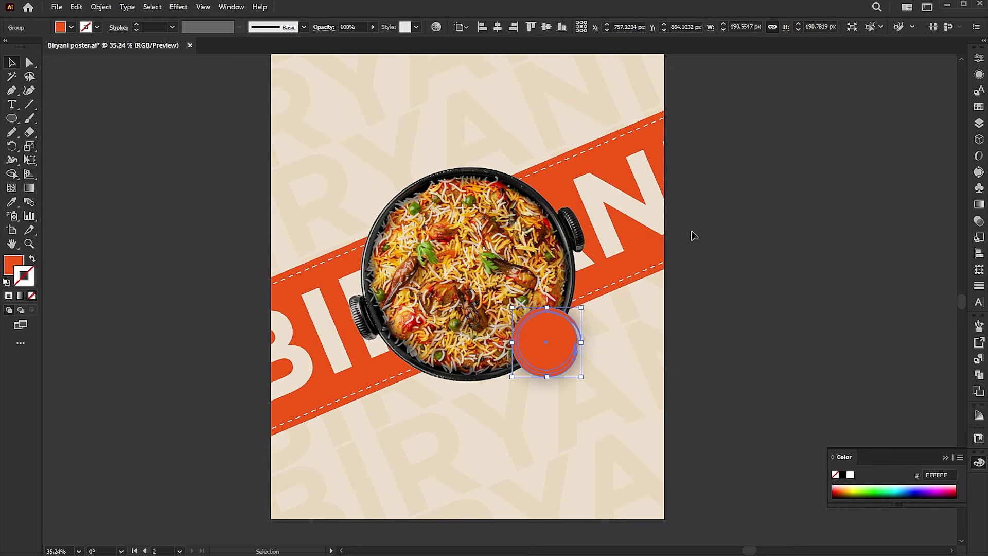
{"action": "left_click", "coordinate": [754, 240]}
{"action": "double_click", "coordinate": [444, 209]}
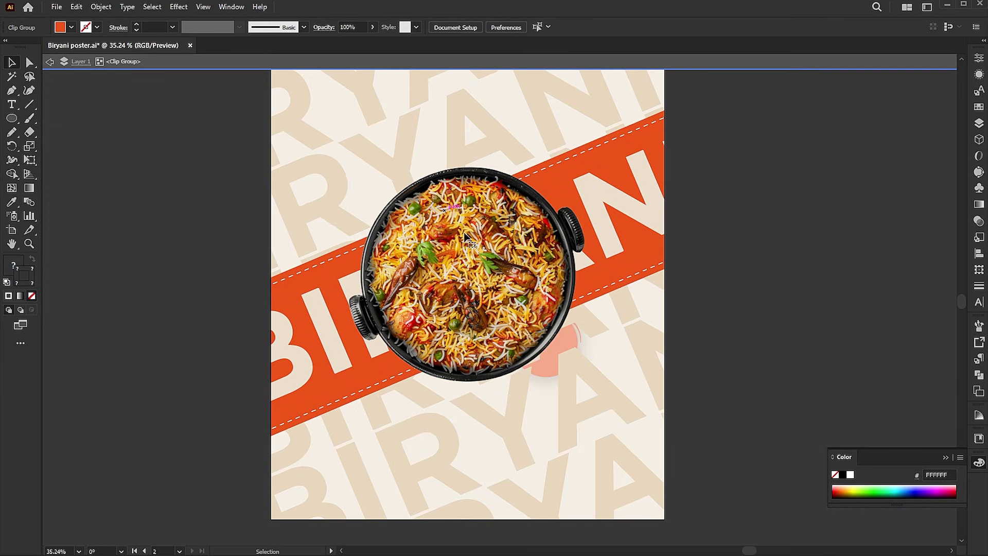
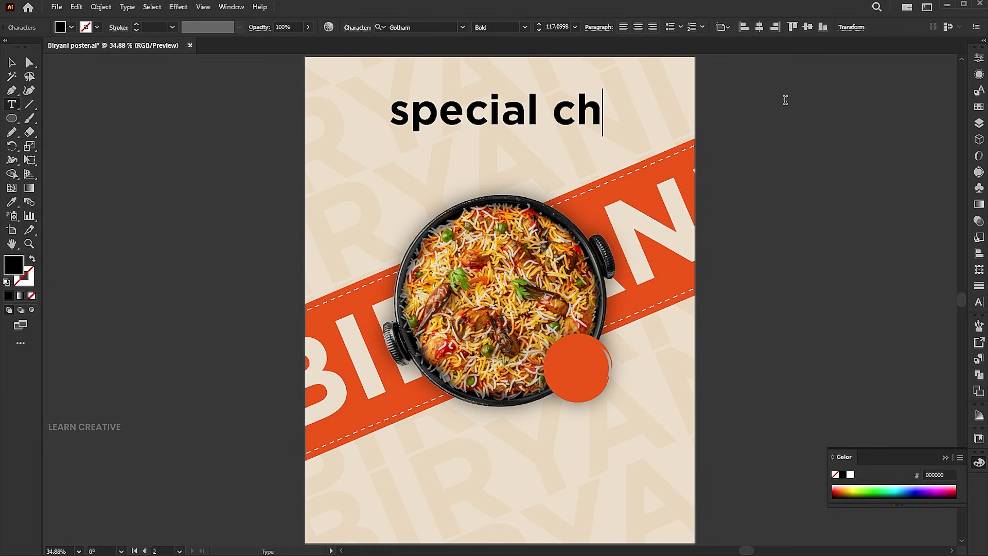
- Finish the heading text "special chicken" above the dish, formatted in Title Case with the font The Rattnest
{"action": "type", "text": "n"}
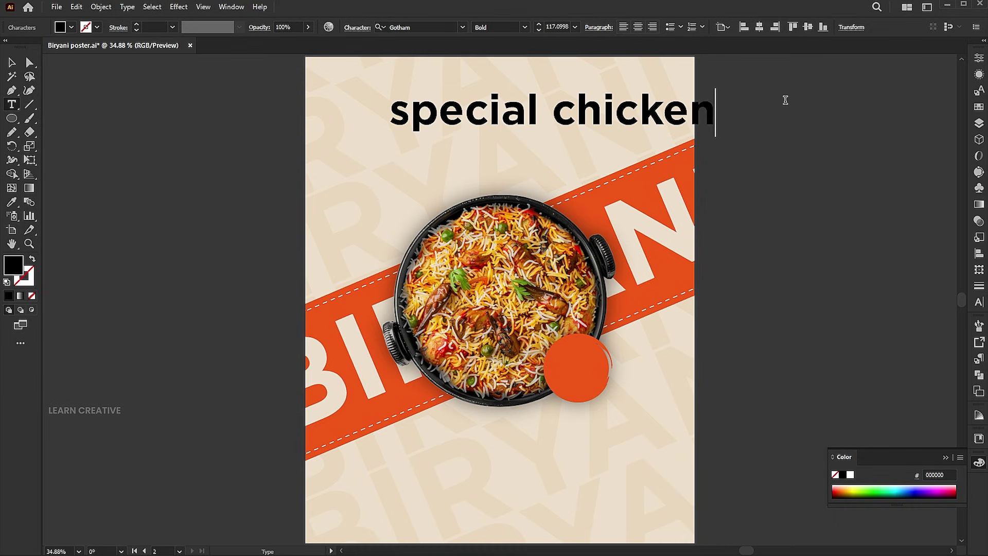
{"action": "key", "text": "Escape"}
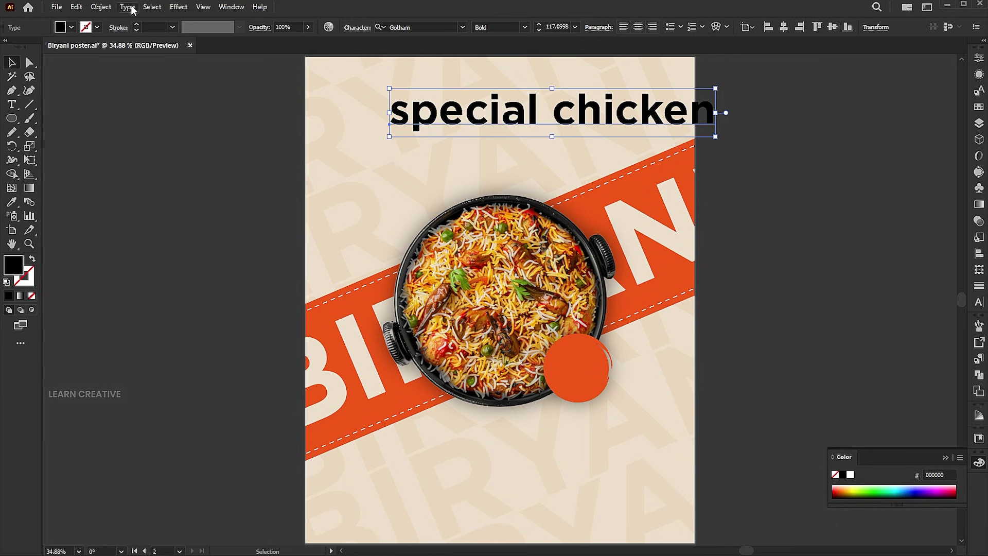
{"action": "left_click", "coordinate": [127, 6]}
{"action": "mouse_move", "coordinate": [200, 188]}
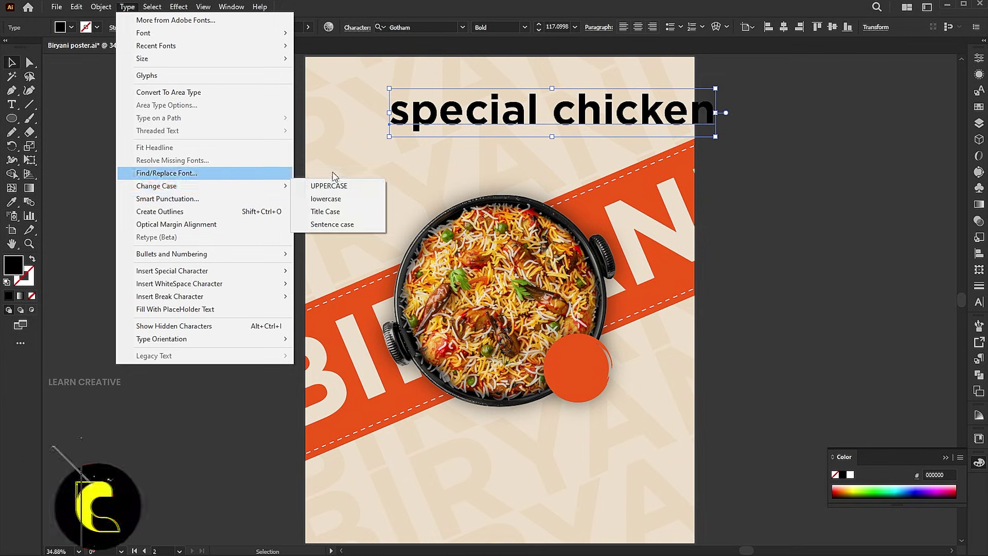
{"action": "left_click", "coordinate": [325, 212]}
{"action": "left_click", "coordinate": [463, 26]}
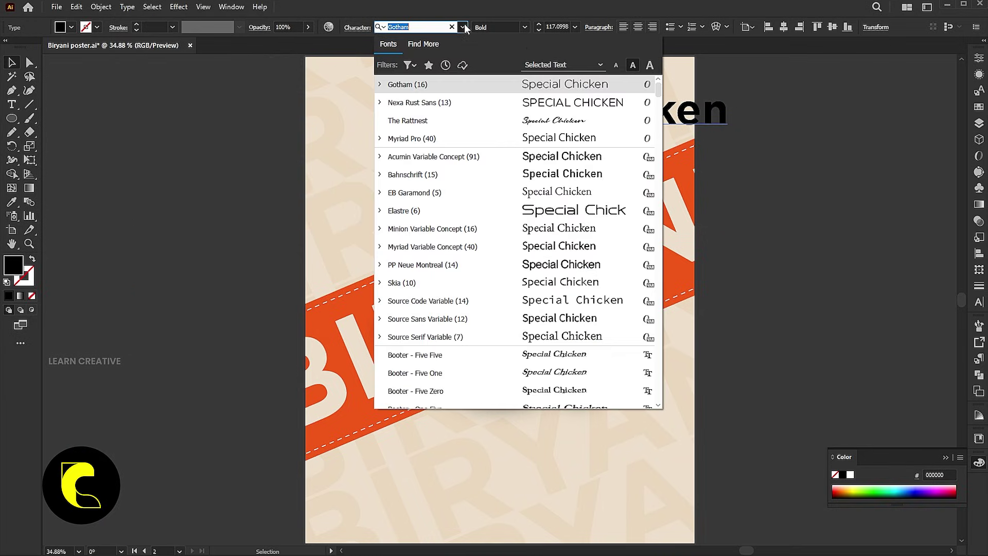
{"action": "left_click", "coordinate": [493, 124]}
- Duplicate the Special Chicken line just below itself and replace the copy's text with "biryani"
{"action": "left_click_drag", "start_coordinate": [624, 89], "coordinate": [544, 127]}
{"action": "double_click", "coordinate": [544, 127]}
{"action": "key", "text": "ctrl+a"}
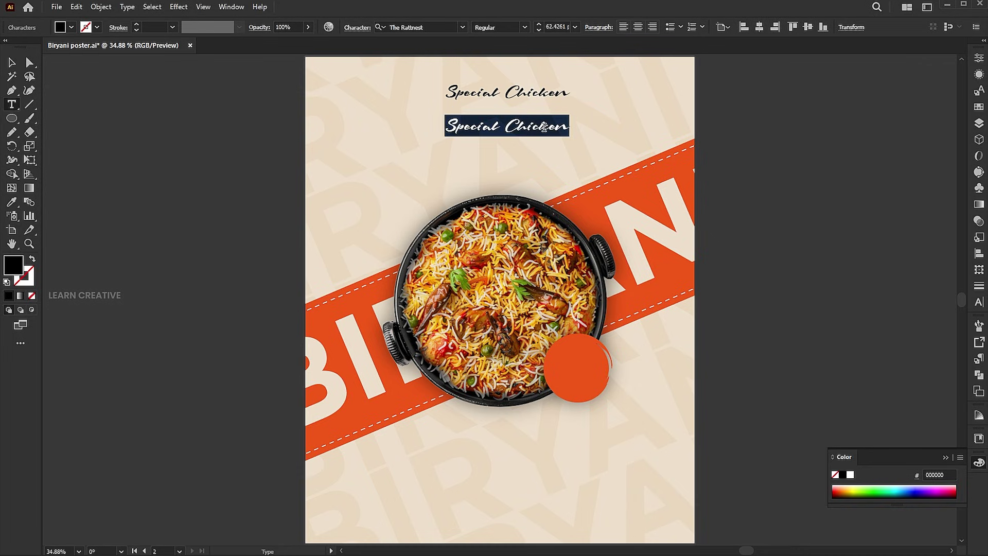
{"action": "type", "text": "bir"}
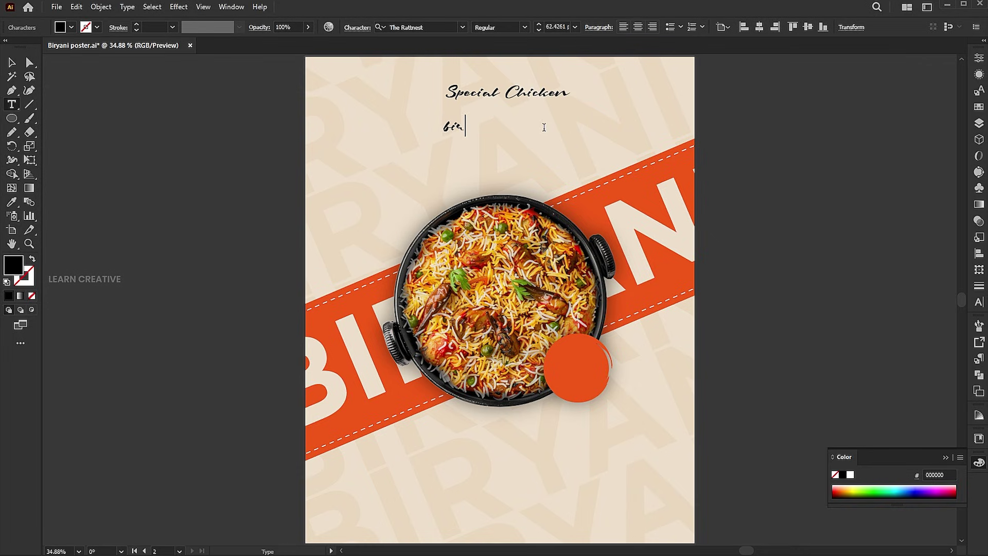
{"action": "type", "text": "yani"}
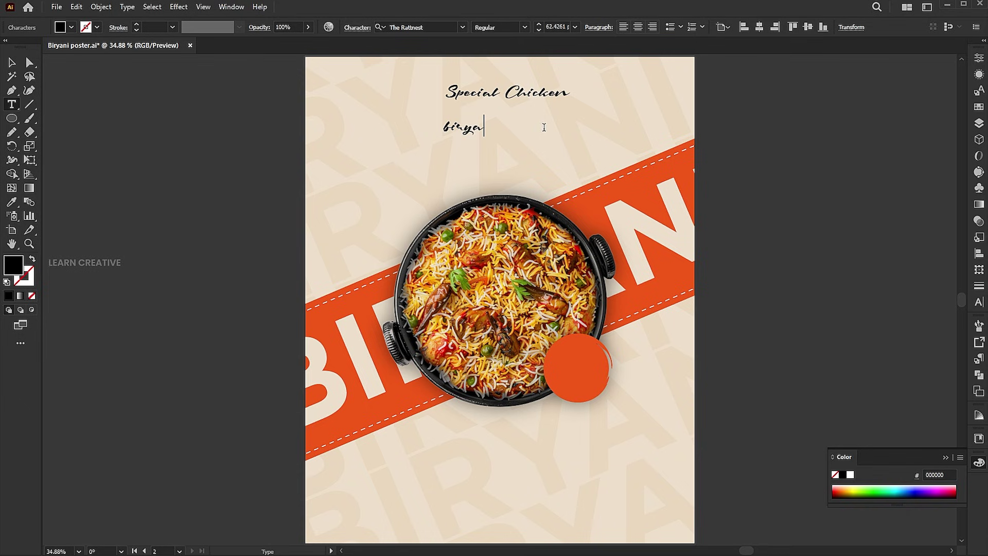
{"action": "key", "text": "Escape"}
- Enlarge the "biryani" text to a font size of about 171 and set its font to Aghara Pro
{"action": "left_click_drag", "start_coordinate": [511, 140], "coordinate": [554, 164]}
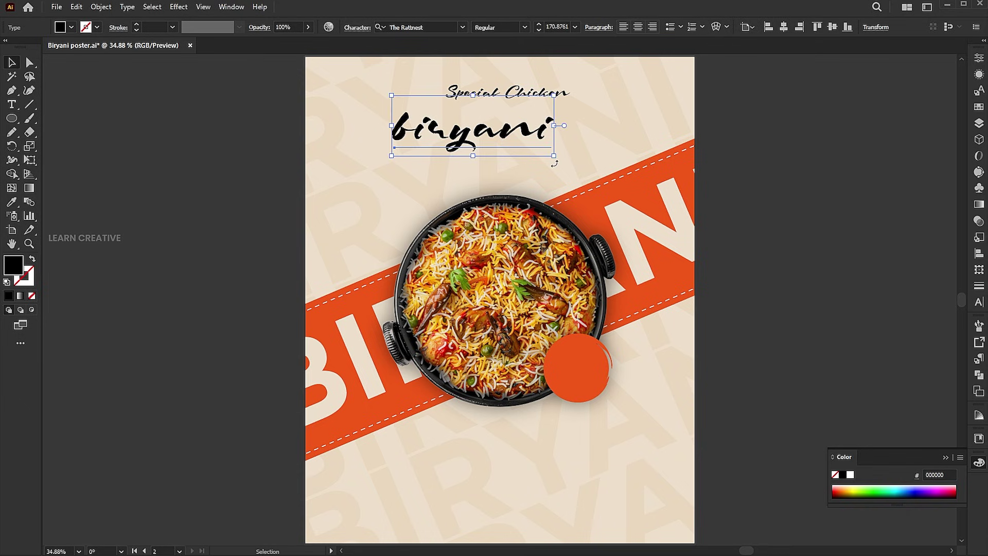
{"action": "left_click", "coordinate": [461, 26]}
{"action": "left_click", "coordinate": [429, 24]}
{"action": "type", "text": "Aghara Pro"}
{"action": "key", "text": "Return"}
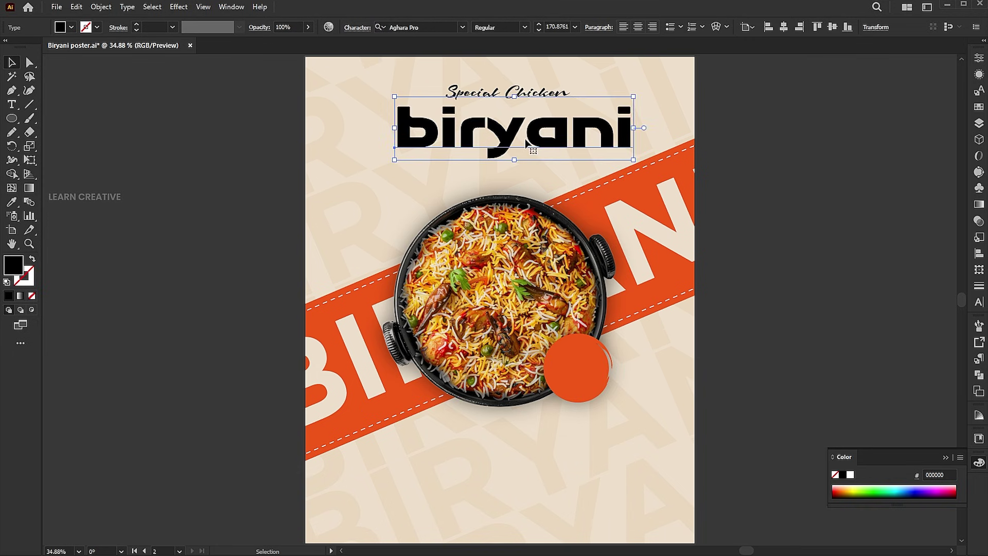
- Convert the "biryani" heading to UPPERCASE and centre it horizontally on the poster
{"action": "left_click", "coordinate": [127, 7]}
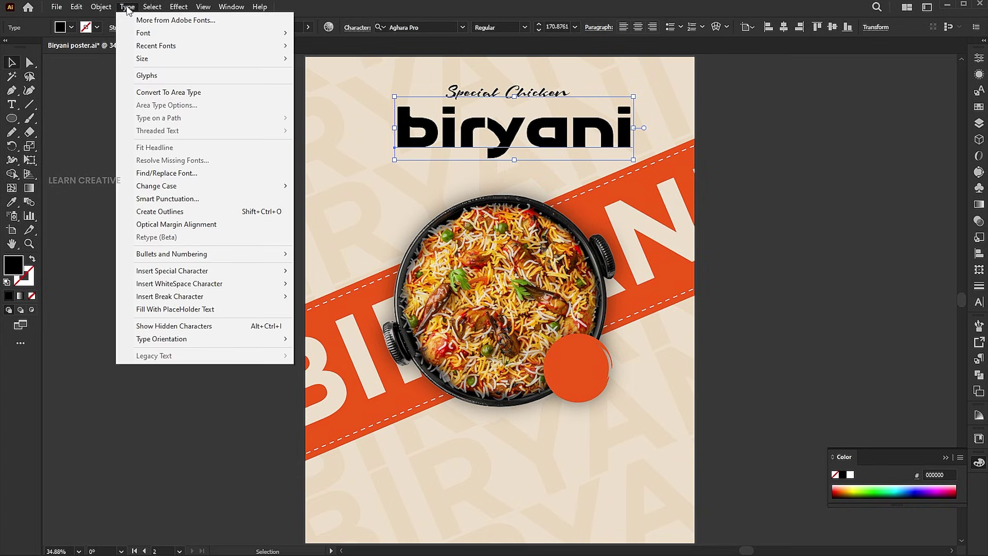
{"action": "mouse_move", "coordinate": [268, 186]}
{"action": "left_click", "coordinate": [359, 194]}
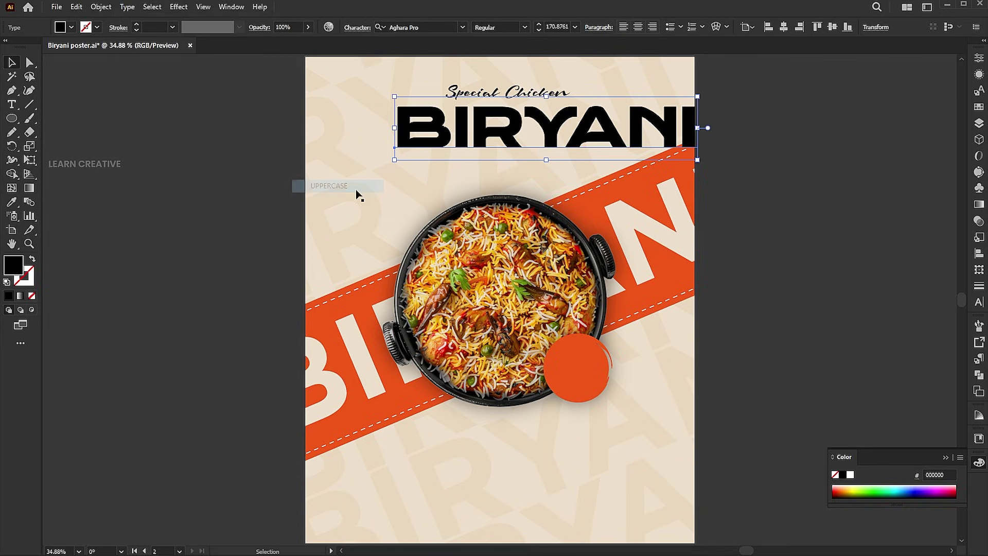
{"action": "left_click", "coordinate": [795, 29]}
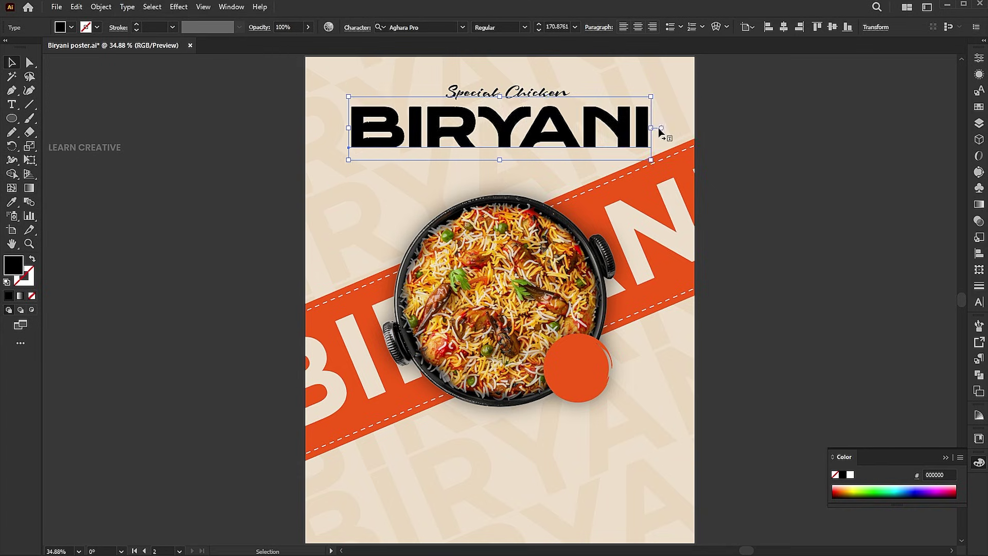
- Scale the BIRYANI heading down to a font size of about 139, colour it with the badge's orange and place it under Special Chicken
{"action": "left_click_drag", "start_coordinate": [651, 96], "coordinate": [619, 91]}
{"action": "left_click", "coordinate": [12, 202]}
{"action": "left_click", "coordinate": [591, 363]}
{"action": "key", "text": "v"}
{"action": "left_click_drag", "start_coordinate": [570, 140], "coordinate": [565, 133]}
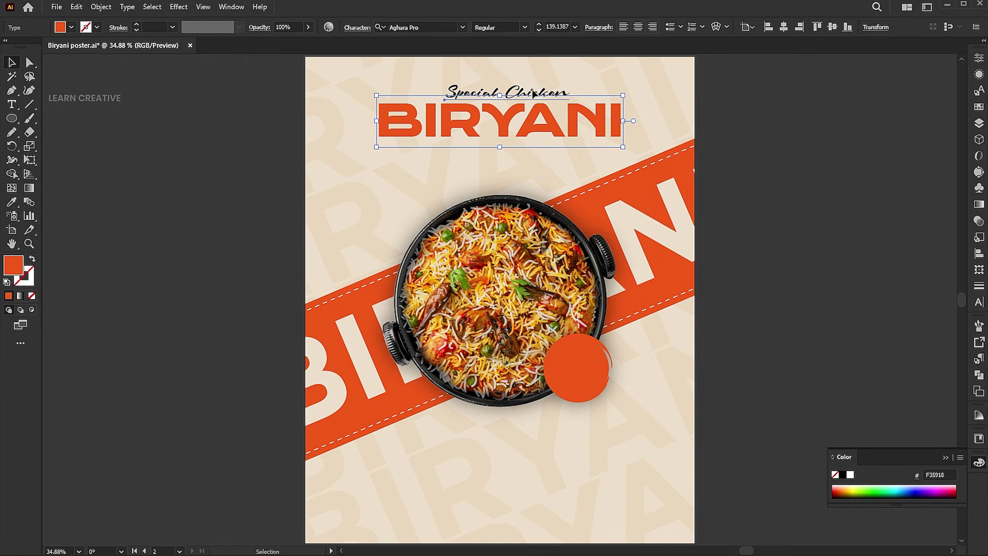
- Centre and slightly enlarge the Special Chicken line, and move the BIRYANI heading a little lower beneath it
{"action": "left_click", "coordinate": [546, 92]}
{"action": "left_click", "coordinate": [784, 27]}
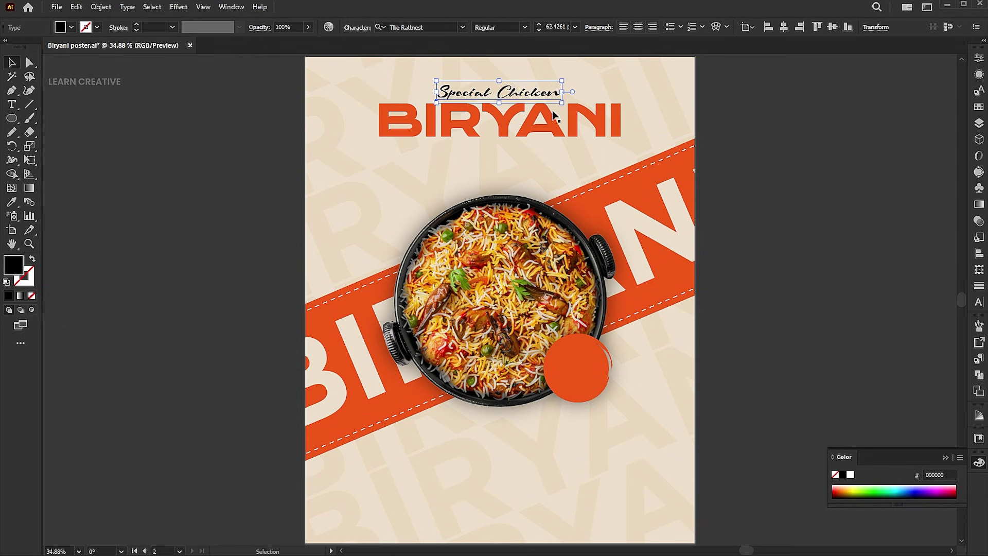
{"action": "left_click_drag", "start_coordinate": [561, 103], "coordinate": [569, 109]}
{"action": "left_click", "coordinate": [853, 170]}
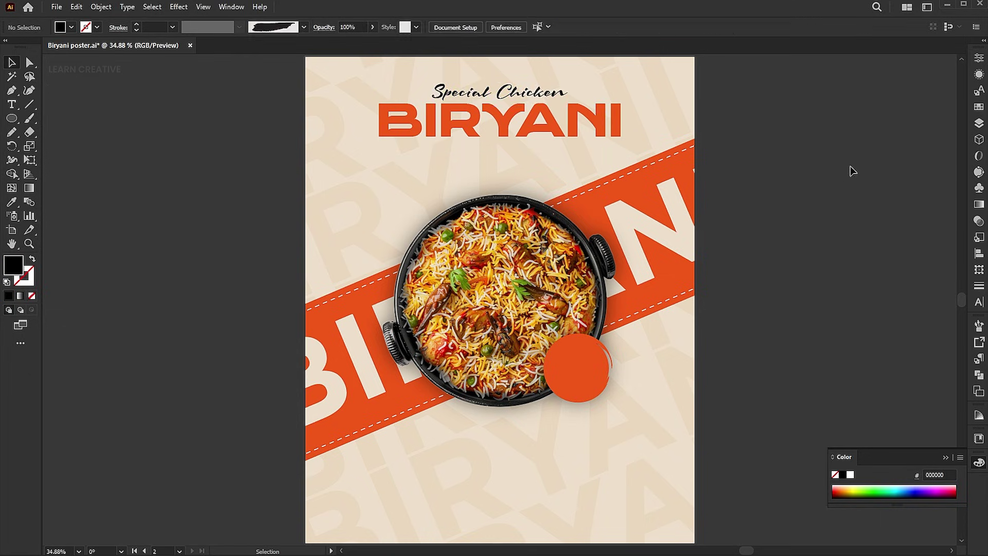
{"action": "left_click_drag", "start_coordinate": [593, 119], "coordinate": [607, 123]}
{"action": "left_click", "coordinate": [807, 215]}
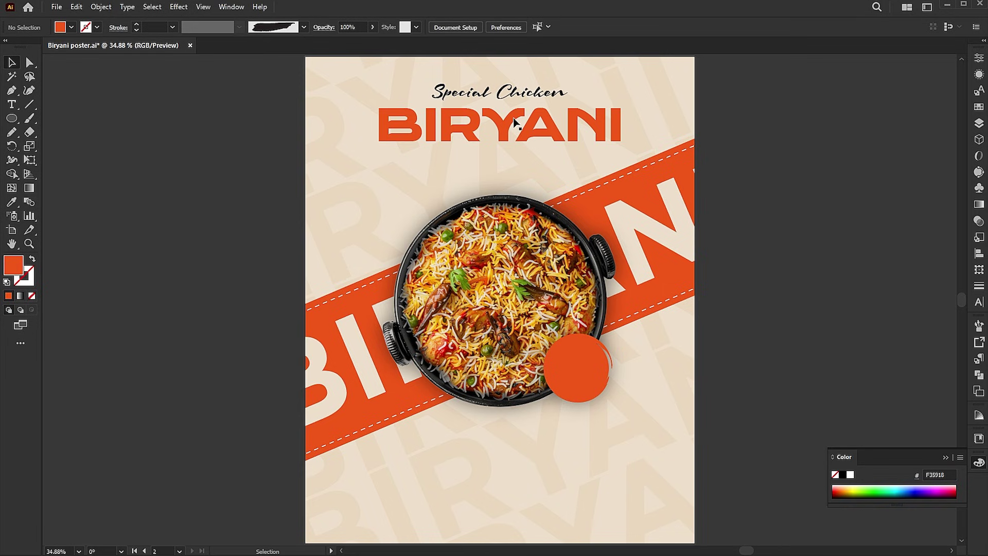
- Duplicate the BIRYANI heading beside the poster and replace the copy's text with "order now" on two lines
{"action": "left_click_drag", "start_coordinate": [509, 120], "coordinate": [789, 337]}
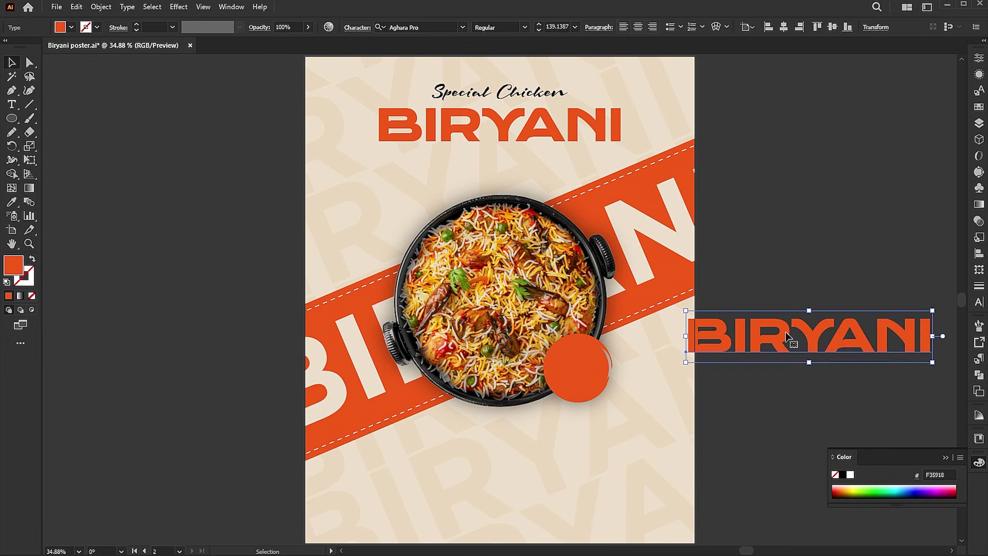
{"action": "double_click", "coordinate": [786, 336]}
{"action": "key", "text": "ctrl+a"}
{"action": "type", "text": "ord"}
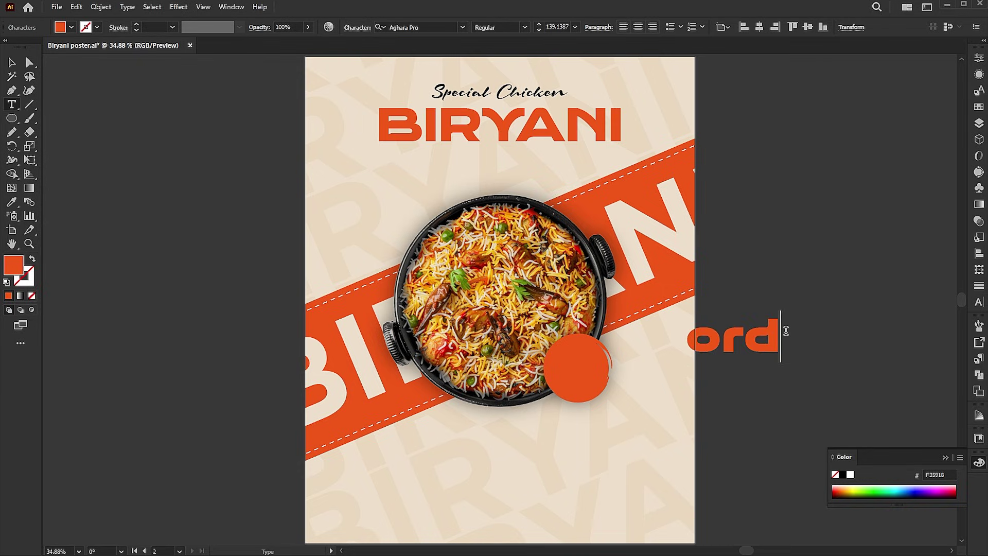
{"action": "type", "text": "er no"}
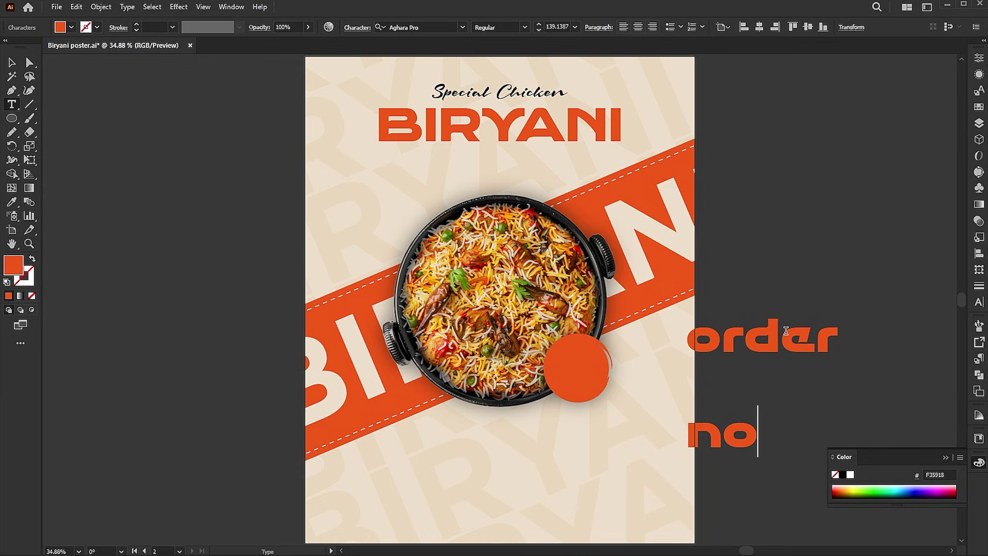
{"action": "type", "text": "w"}
{"action": "key", "text": "Escape"}
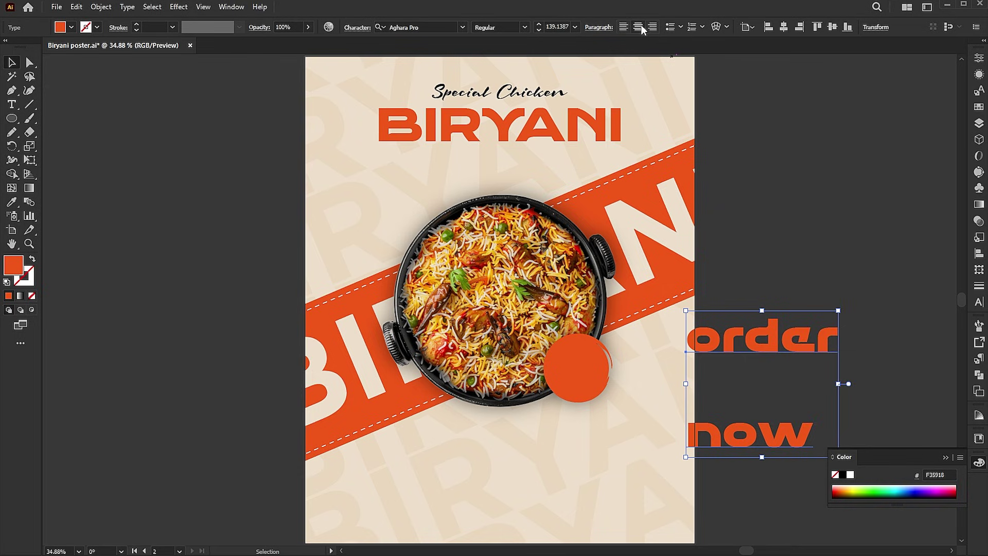
- Centre-align the two-line "order now" text and tighten its line spacing
{"action": "left_click", "coordinate": [640, 27]}
{"action": "key", "text": "alt+Up"}
{"action": "key", "text": "alt+Up"}
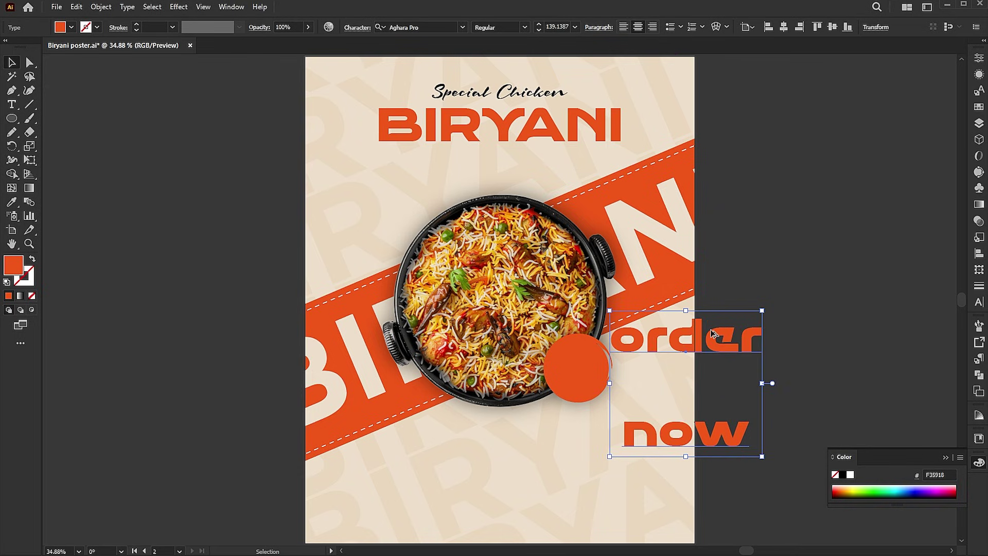
{"action": "key", "text": "alt+Up"}
{"action": "key", "text": "alt+Up"}
{"action": "key", "text": "alt+Up"}
{"action": "key", "text": "alt+Up"}
{"action": "key", "text": "alt+Up"}
{"action": "key", "text": "alt+Up"}
{"action": "key", "text": "alt+Up"}
{"action": "key", "text": "alt+Up"}
{"action": "key", "text": "alt+Up"}
{"action": "key", "text": "alt+Up"}
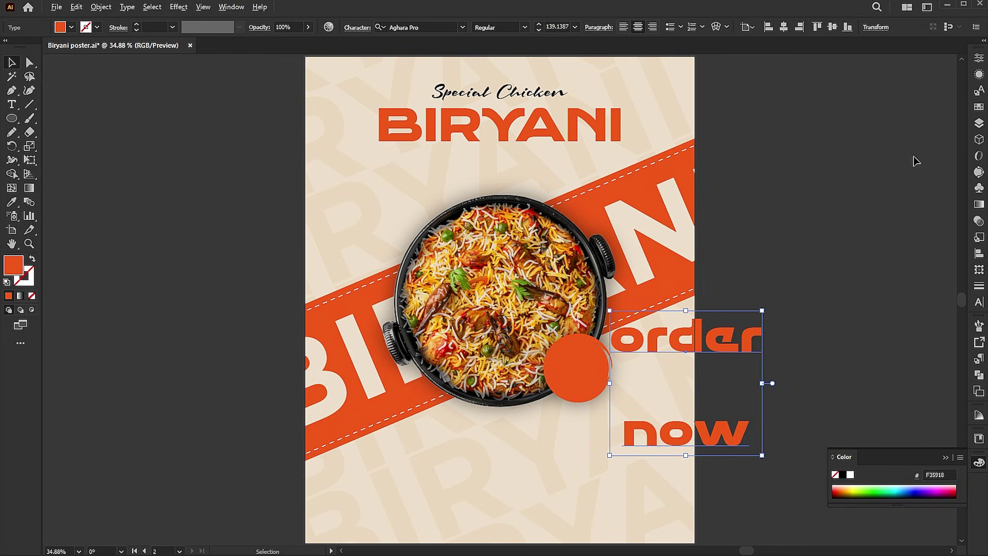
{"action": "key", "text": "alt+Up"}
{"action": "key", "text": "alt+Up"}
{"action": "key", "text": "alt+Up"}
{"action": "key", "text": "alt+Up"}
{"action": "key", "text": "alt+Up"}
{"action": "key", "text": "alt+Up"}
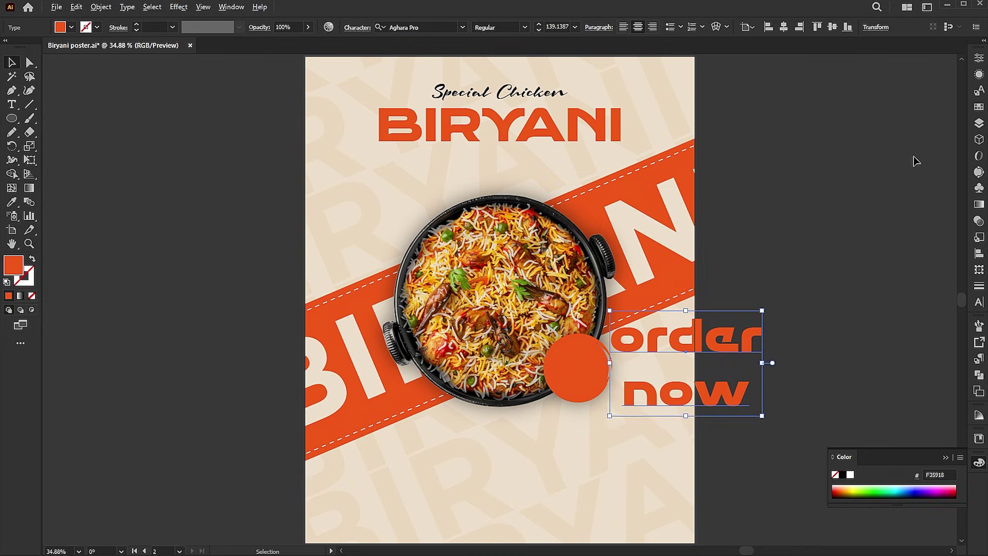
- Set the "order now" text in Gotham Black and convert it to UPPERCASE
{"action": "left_click", "coordinate": [461, 27]}
{"action": "left_click", "coordinate": [452, 122]}
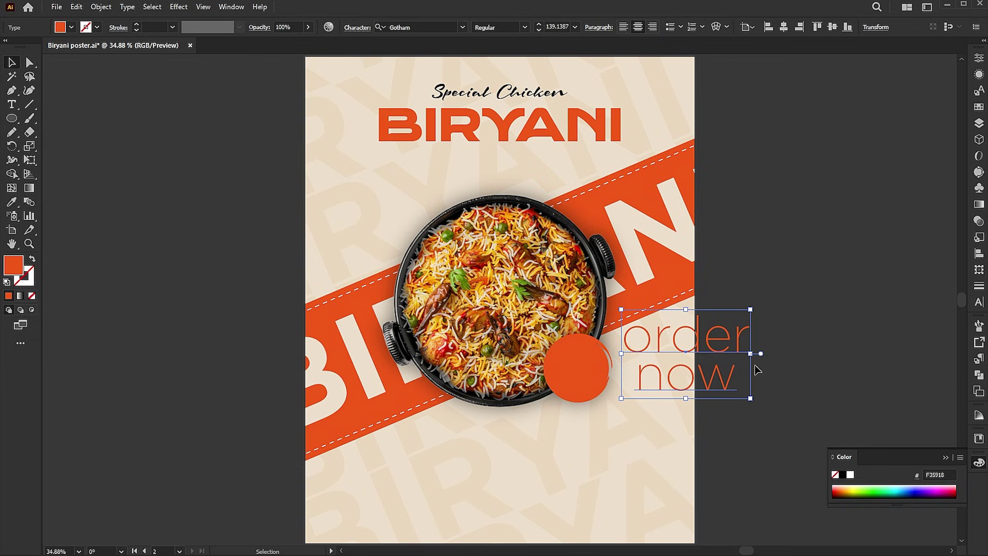
{"action": "left_click", "coordinate": [120, 7]}
{"action": "mouse_move", "coordinate": [216, 186]}
{"action": "left_click", "coordinate": [329, 185]}
{"action": "left_click", "coordinate": [524, 27]}
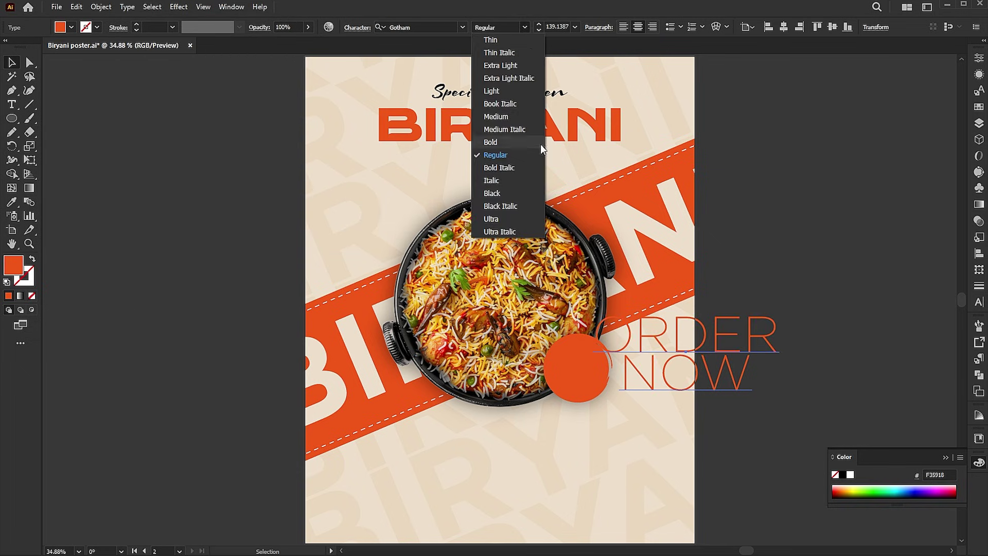
{"action": "left_click", "coordinate": [521, 190]}
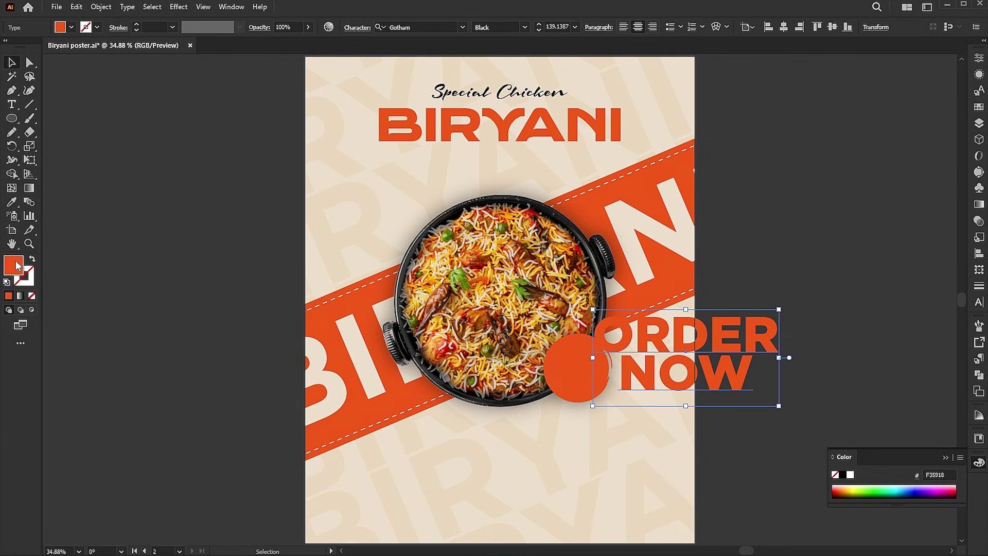
- Colour the ORDER NOW text light grey EAEAEA, shrink it to about 47 pt and place it on the orange badge
{"action": "double_click", "coordinate": [14, 266]}
{"action": "left_click_drag", "start_coordinate": [502, 185], "coordinate": [433, 120]}
{"action": "left_click", "coordinate": [715, 113]}
{"action": "left_click_drag", "start_coordinate": [772, 308], "coordinate": [607, 357]}
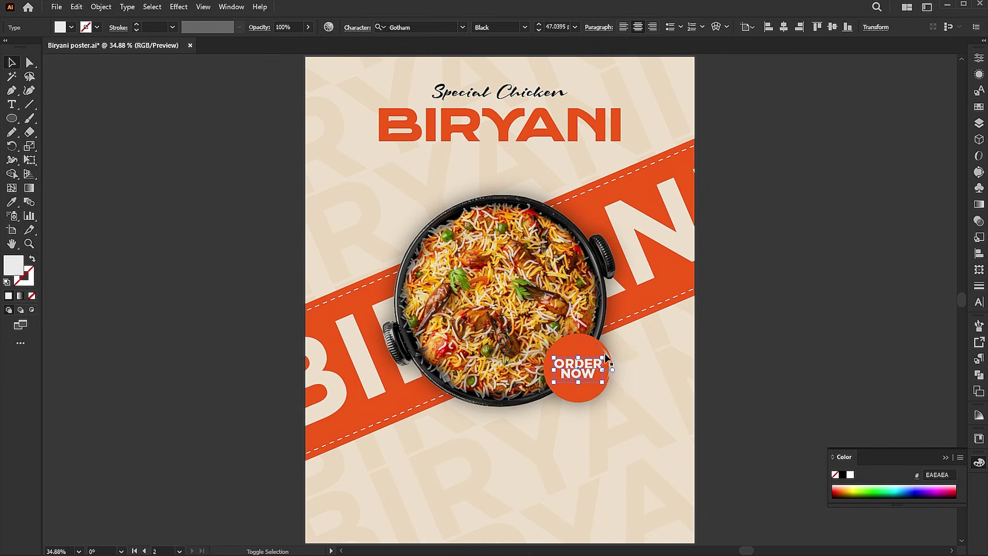
- Reduce ORDER NOW to about 36 pt, loosen its line spacing slightly and nudge it to the centre of the badge
{"action": "key", "text": "Left"}
{"action": "key", "text": "Left"}
{"action": "key", "text": "Left"}
{"action": "key", "text": "Left"}
{"action": "key", "text": "Left"}
{"action": "key", "text": "Left"}
{"action": "key", "text": "Left"}
{"action": "key", "text": "Left"}
{"action": "key", "text": "Left"}
{"action": "key", "text": "Left"}
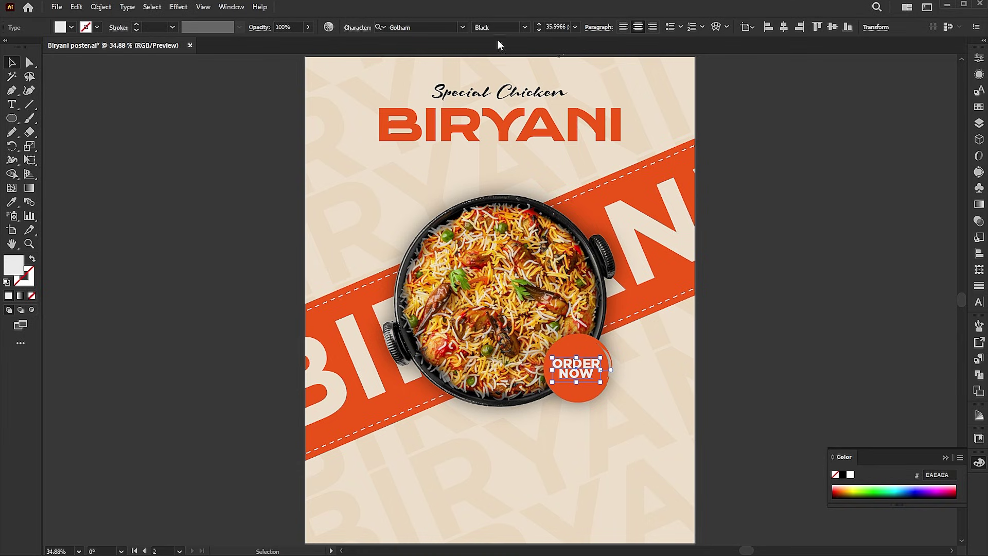
{"action": "key", "text": "Down"}
{"action": "key", "text": "Down"}
{"action": "key", "text": "Down"}
{"action": "key", "text": "Down"}
{"action": "key", "text": "Down"}
{"action": "left_click", "coordinate": [846, 260]}
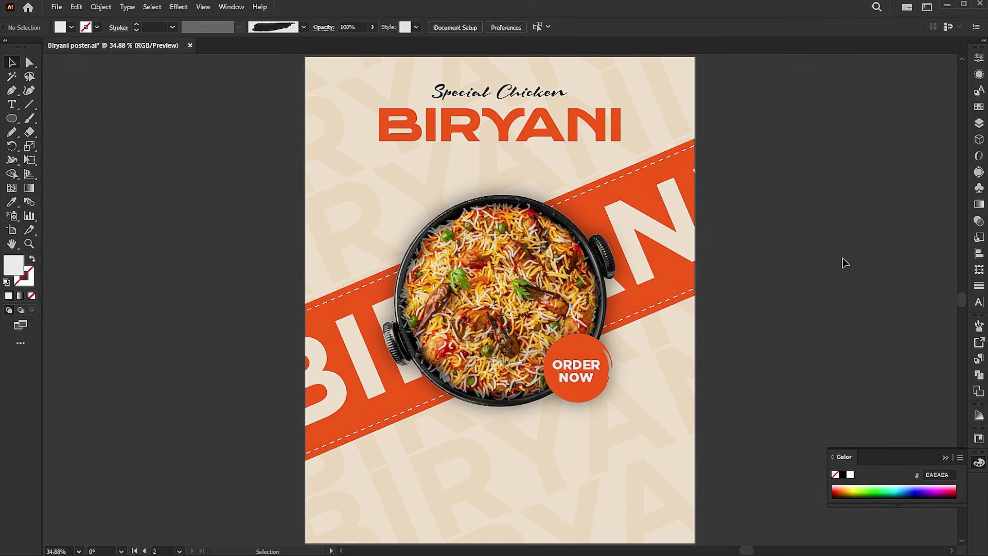
- Paste the prepared Recipe text, logos and order-call contact details in place along the lower part of the poster
{"action": "left_click", "coordinate": [680, 215]}
{"action": "left_click", "coordinate": [803, 174]}
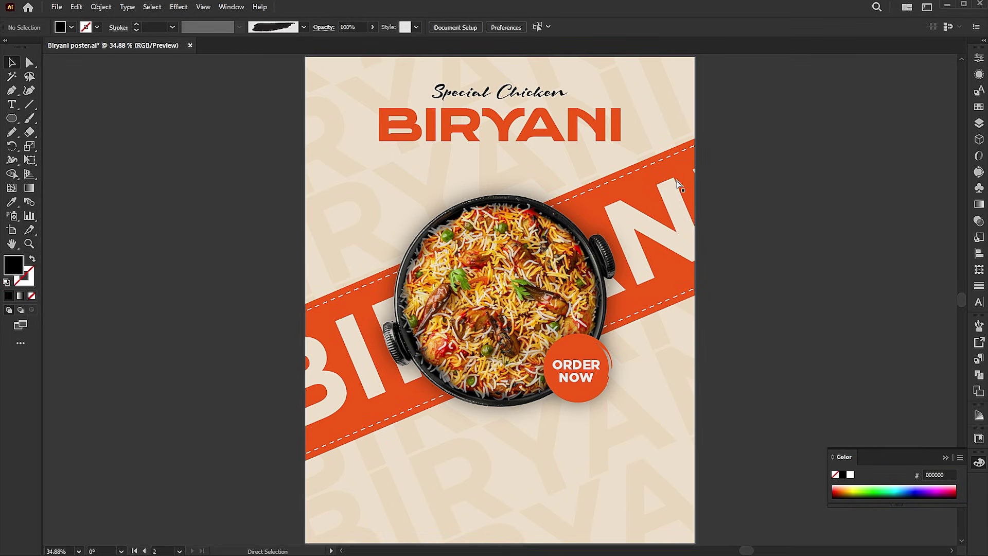
{"action": "key", "text": "ctrl+f"}
{"action": "left_click", "coordinate": [798, 383]}
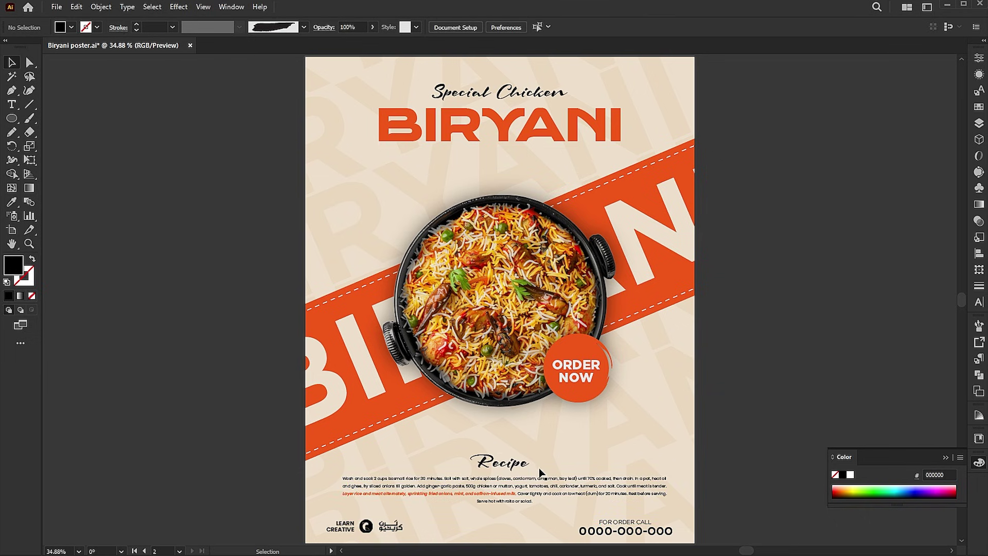
- Draw a short curved accent path with the Pen tool outside the dish's upper-left rim
{"action": "left_click_drag", "start_coordinate": [453, 249], "coordinate": [490, 261]}
{"action": "key", "text": "p"}
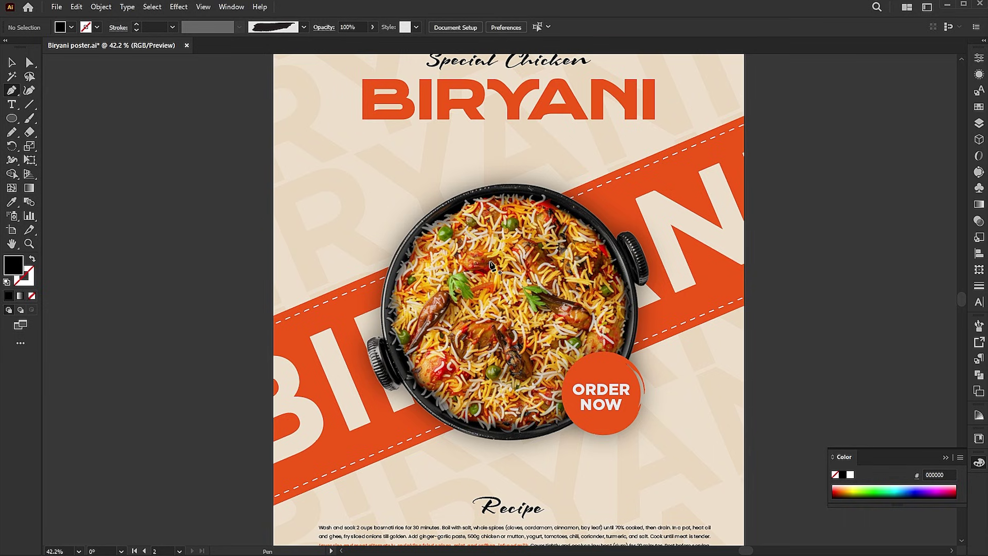
{"action": "left_click", "coordinate": [383, 240]}
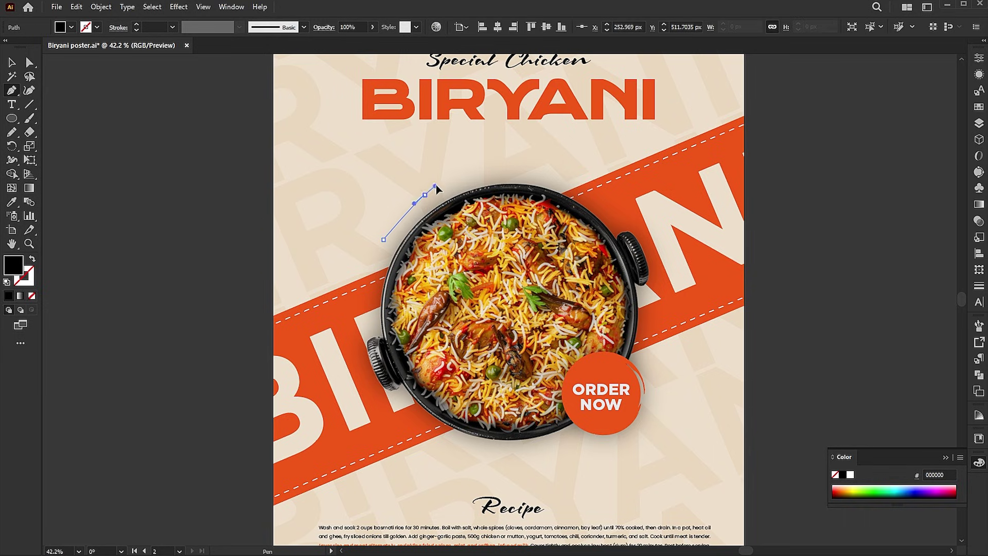
{"action": "key", "text": "v"}
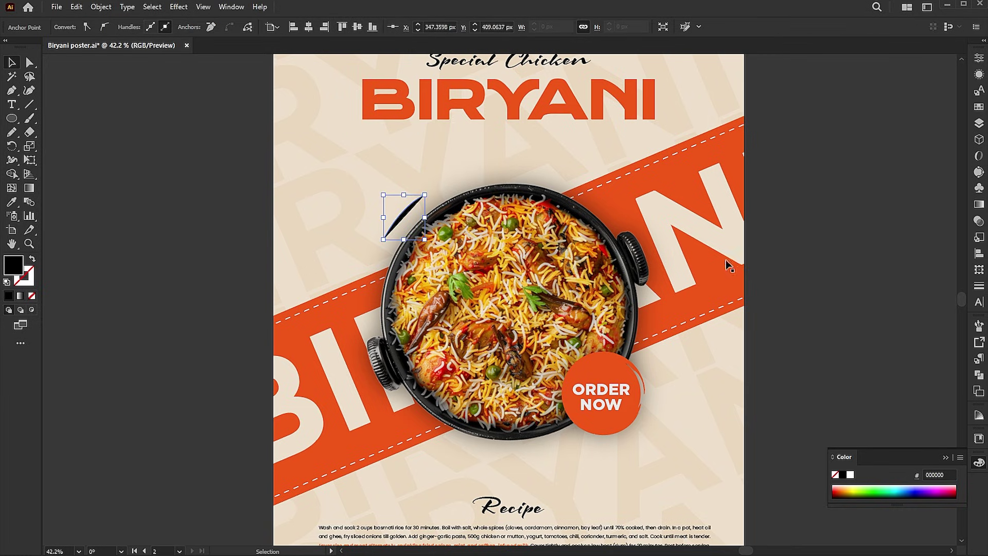
{"action": "left_click", "coordinate": [821, 357]}
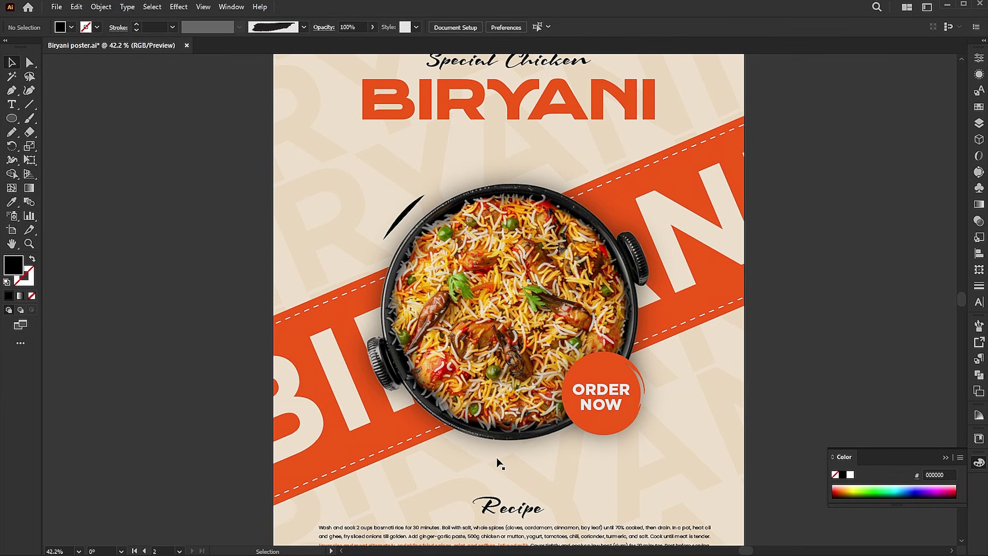
- Draw a second short curved accent path just below the dish, following its lower rim
{"action": "left_click", "coordinate": [504, 457]}
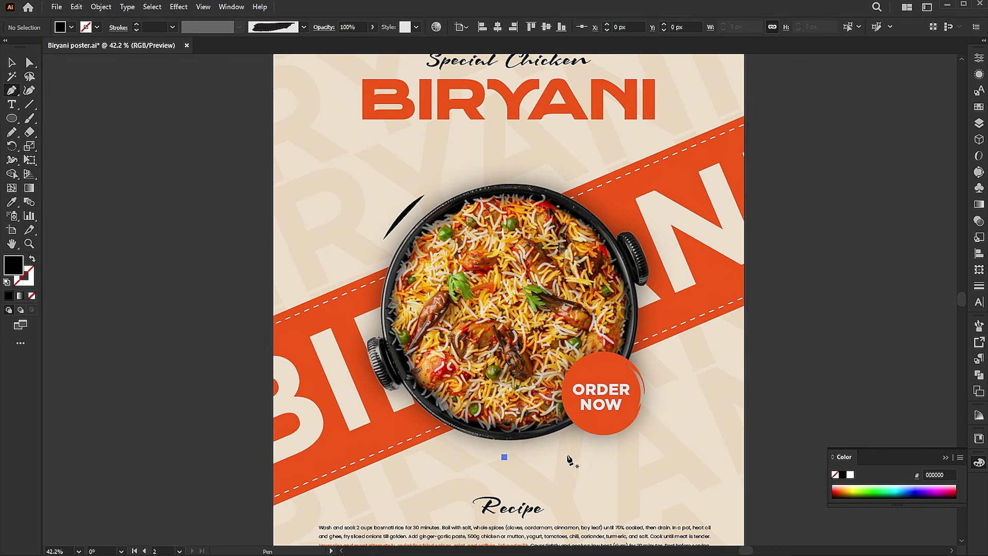
{"action": "left_click_drag", "start_coordinate": [574, 445], "coordinate": [604, 428]}
{"action": "left_click", "coordinate": [504, 457]}
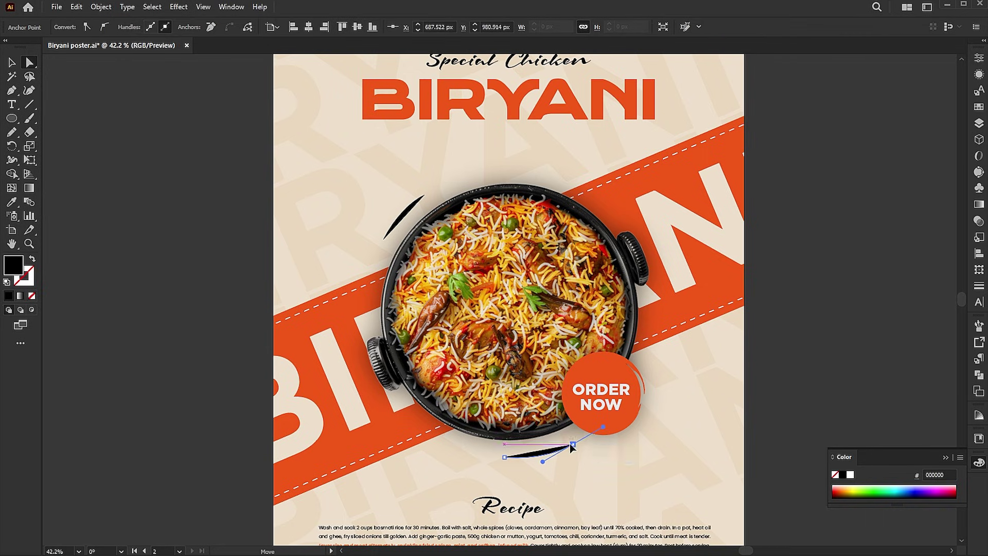
{"action": "key", "text": "v"}
- Swap both accent curves from a black fill to a black stroke and apply the thick, rough-edged art brush
{"action": "left_click", "coordinate": [533, 455]}
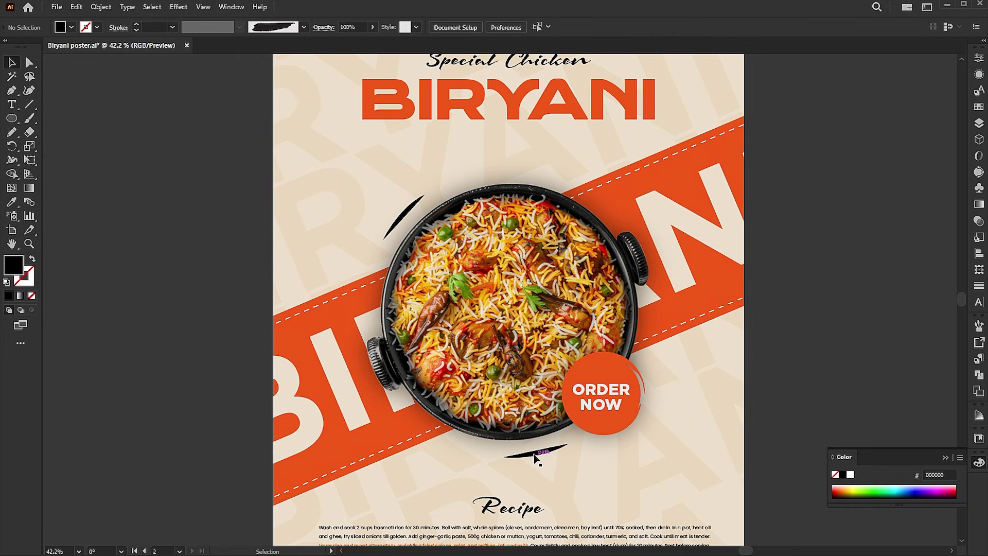
{"action": "left_click", "coordinate": [405, 215], "text": "shift"}
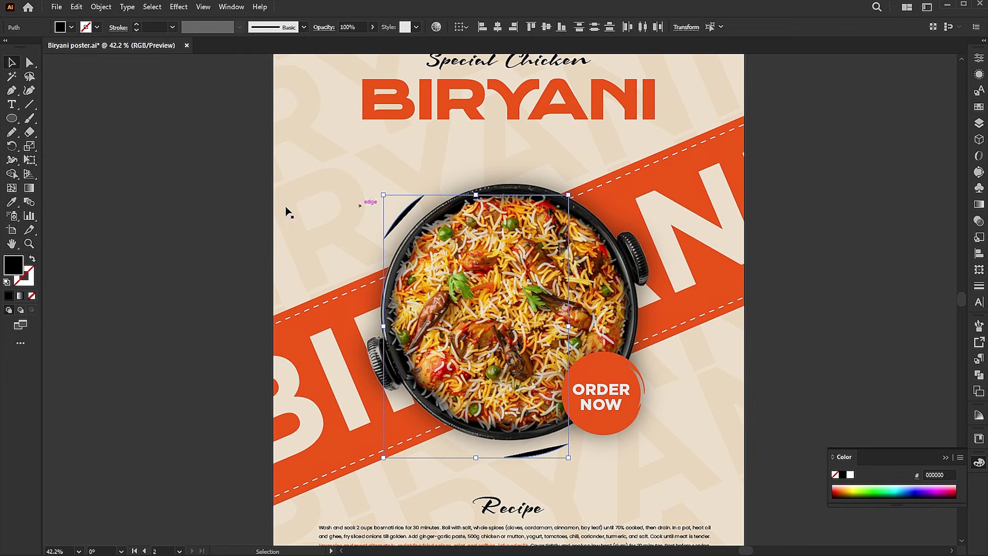
{"action": "left_click", "coordinate": [32, 261]}
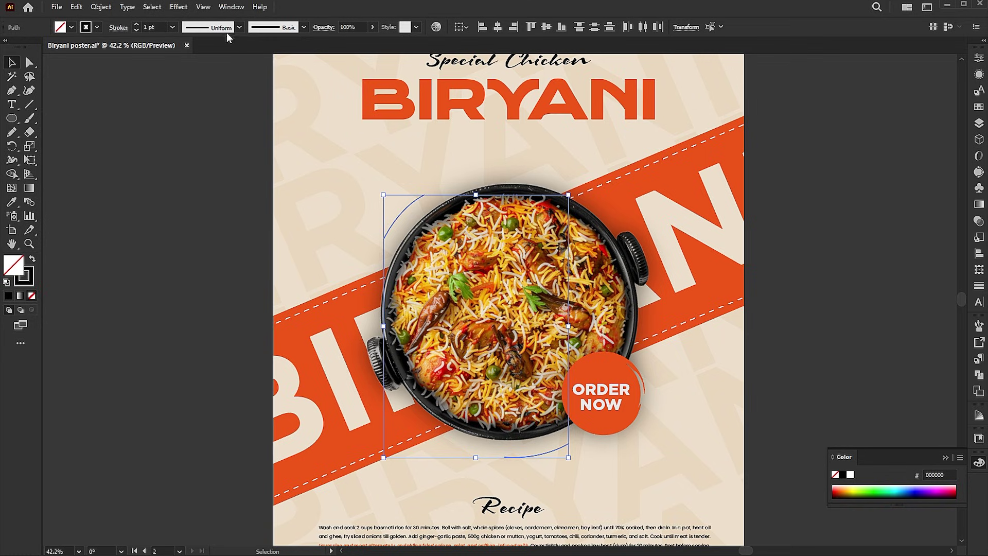
{"action": "left_click", "coordinate": [258, 27]}
{"action": "left_click", "coordinate": [255, 101]}
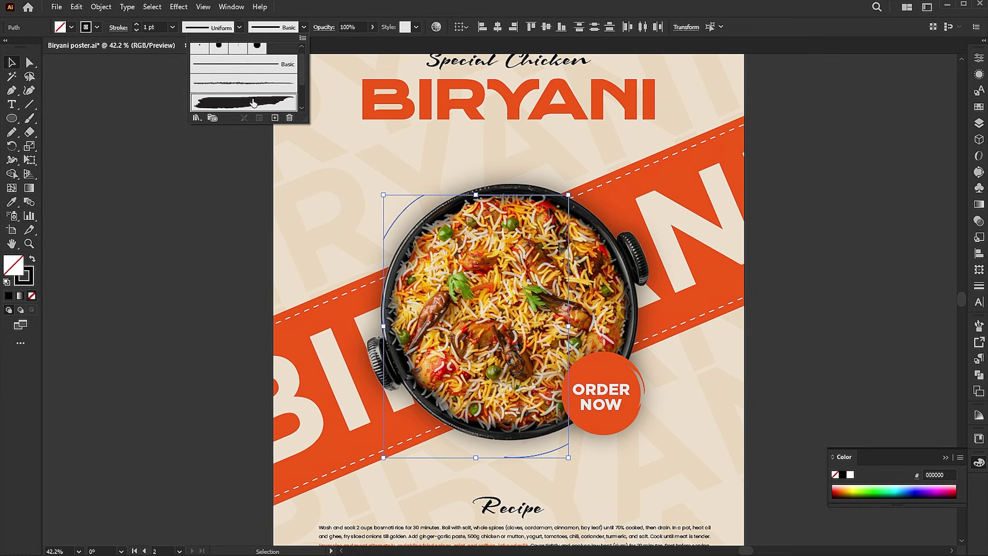
- Give both accent curves a width profile tapered at both ends and a stroke weight of 0.5 pt
{"action": "left_click", "coordinate": [216, 28]}
{"action": "left_click", "coordinate": [203, 69]}
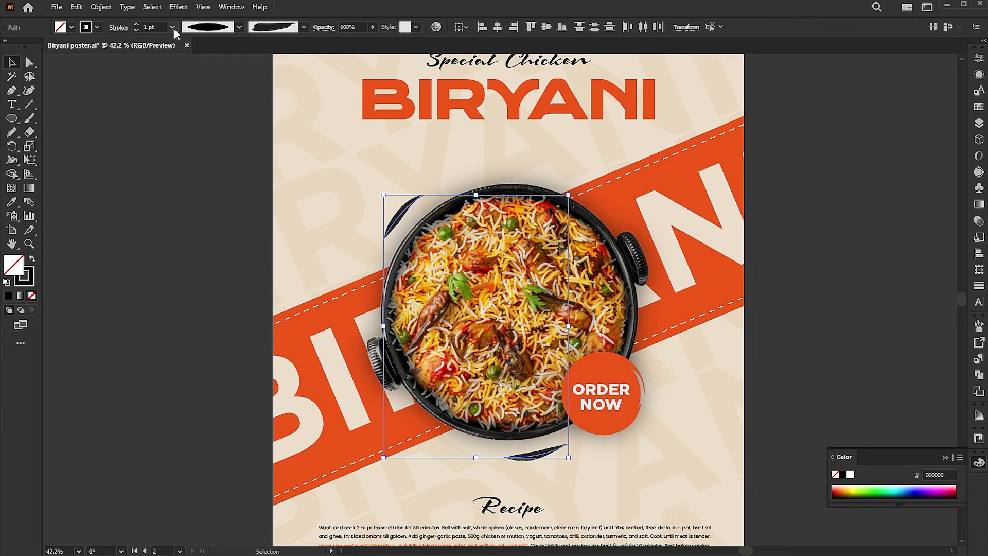
{"action": "left_click", "coordinate": [172, 28]}
{"action": "left_click", "coordinate": [184, 52]}
{"action": "left_click", "coordinate": [856, 300]}
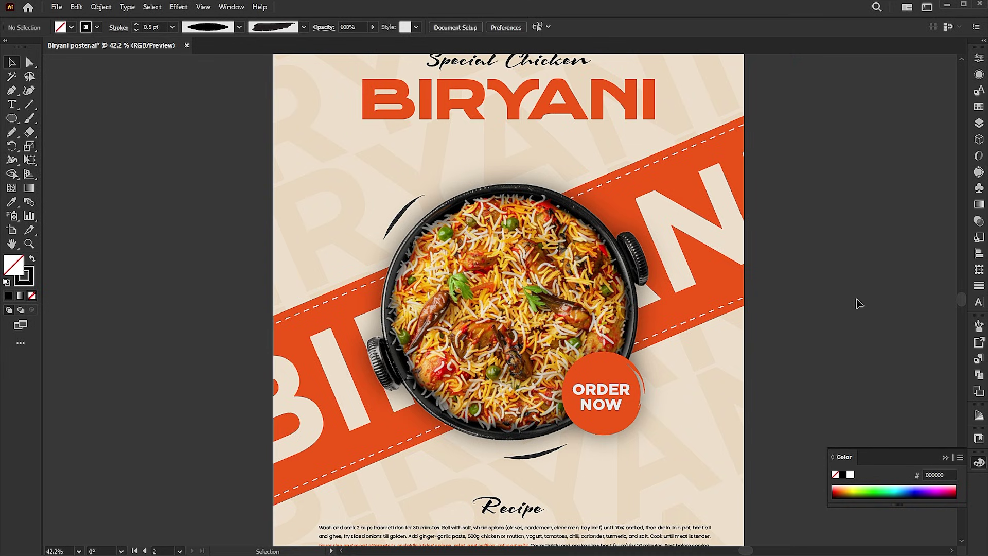
- Load the green chili, lettuce leaf, coriander, red chili and tomato slice images for placing into the poster
{"action": "key", "text": "ctrl+0"}
{"action": "left_click", "coordinate": [56, 7]}
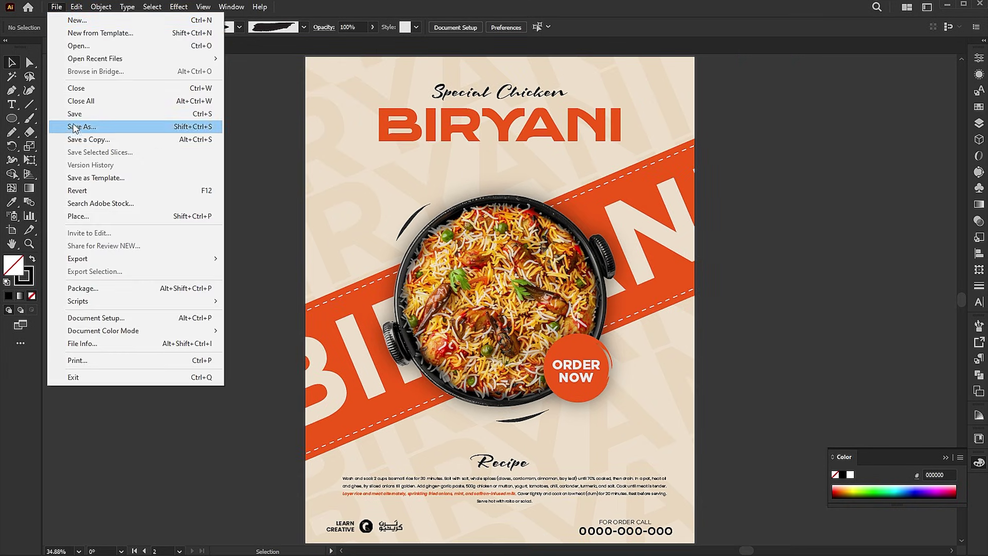
{"action": "left_click", "coordinate": [77, 213]}
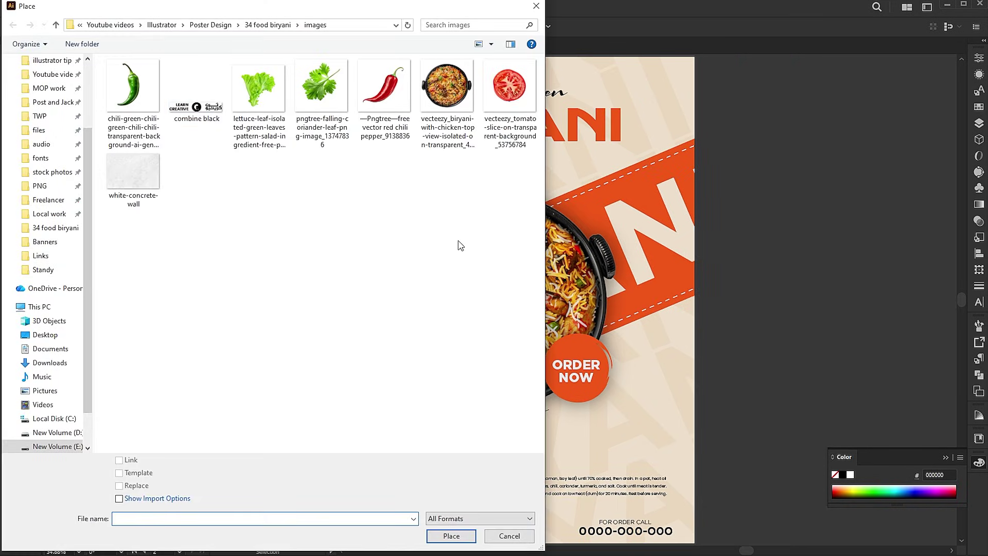
{"action": "left_click", "coordinate": [133, 87]}
{"action": "left_click", "coordinate": [259, 88], "text": "ctrl"}
{"action": "left_click", "coordinate": [307, 97], "text": "ctrl"}
{"action": "left_click", "coordinate": [385, 87], "text": "ctrl"}
{"action": "left_click", "coordinate": [510, 88], "text": "ctrl"}
{"action": "left_click", "coordinate": [463, 539]}
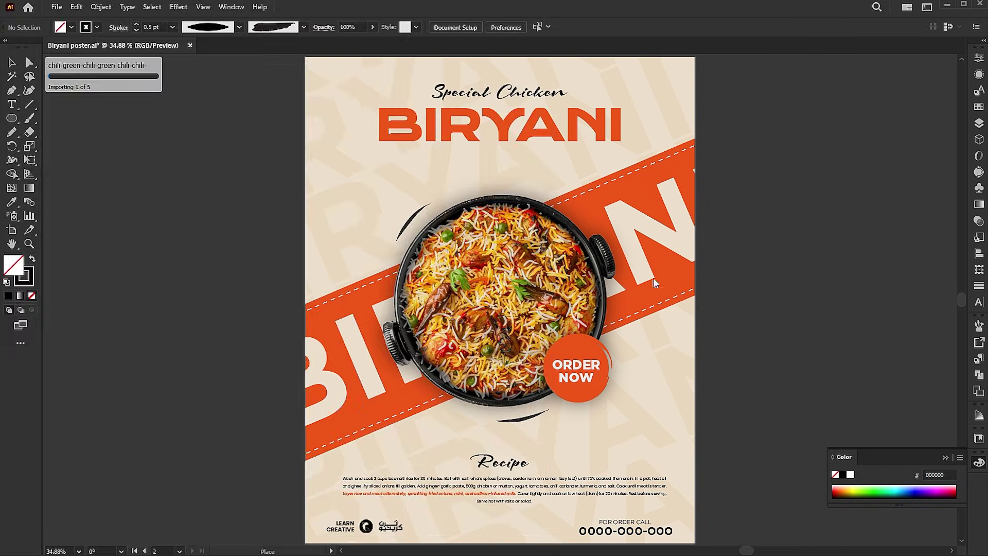
- Place the green chili, lettuce, coriander and red chili down the poster's right edge, and the tomato slice outside it
{"action": "left_click", "coordinate": [647, 163]}
{"action": "left_click", "coordinate": [643, 241]}
{"action": "left_click", "coordinate": [665, 320]}
{"action": "left_click", "coordinate": [648, 392]}
{"action": "left_click_drag", "start_coordinate": [747, 207], "coordinate": [810, 289]}
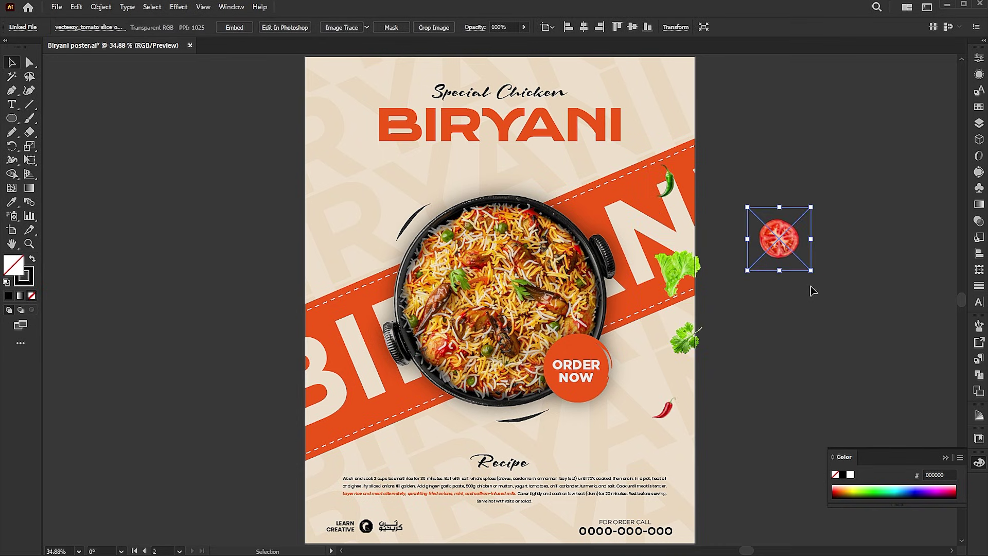
- Enlarge and rotate the lettuce leaf in the poster's upper-left corner, and shift the tomato slice lower beside the poster
{"action": "left_click_drag", "start_coordinate": [689, 252], "coordinate": [408, 114]}
{"action": "left_click_drag", "start_coordinate": [348, 100], "coordinate": [345, 92]}
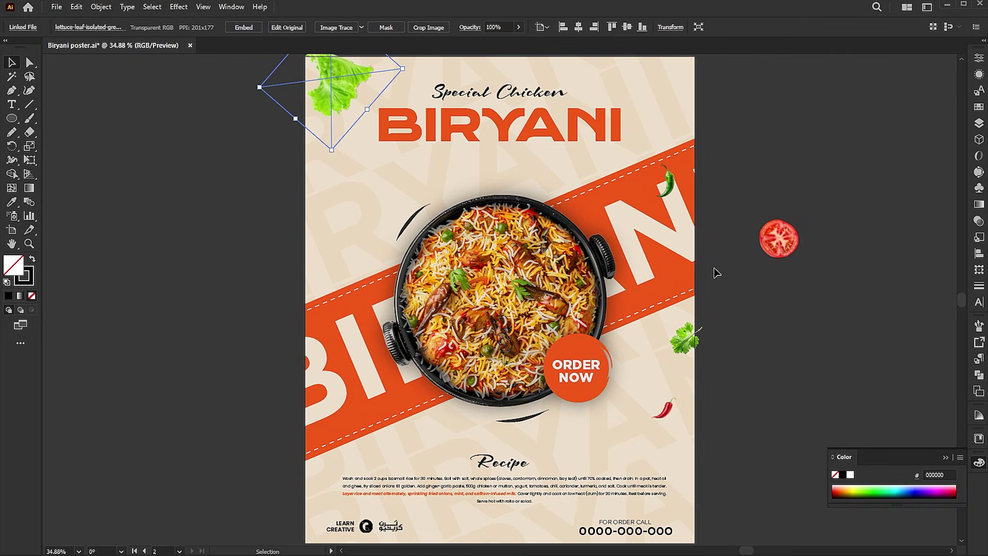
{"action": "left_click_drag", "start_coordinate": [780, 253], "coordinate": [736, 406]}
- Position and rotate the coriander at the dish's lower-left rim, and move the red chili to the poster's upper-right corner
{"action": "left_click_drag", "start_coordinate": [685, 343], "coordinate": [443, 396]}
{"action": "left_click_drag", "start_coordinate": [470, 366], "coordinate": [455, 393]}
{"action": "left_click_drag", "start_coordinate": [664, 406], "coordinate": [676, 72]}
- Move the green chili to the poster's left edge above the banner and reflect it across the vertical axis
{"action": "left_click_drag", "start_coordinate": [668, 183], "coordinate": [346, 233]}
{"action": "key", "text": "o"}
{"action": "key", "text": "Return"}
{"action": "left_click", "coordinate": [472, 238]}
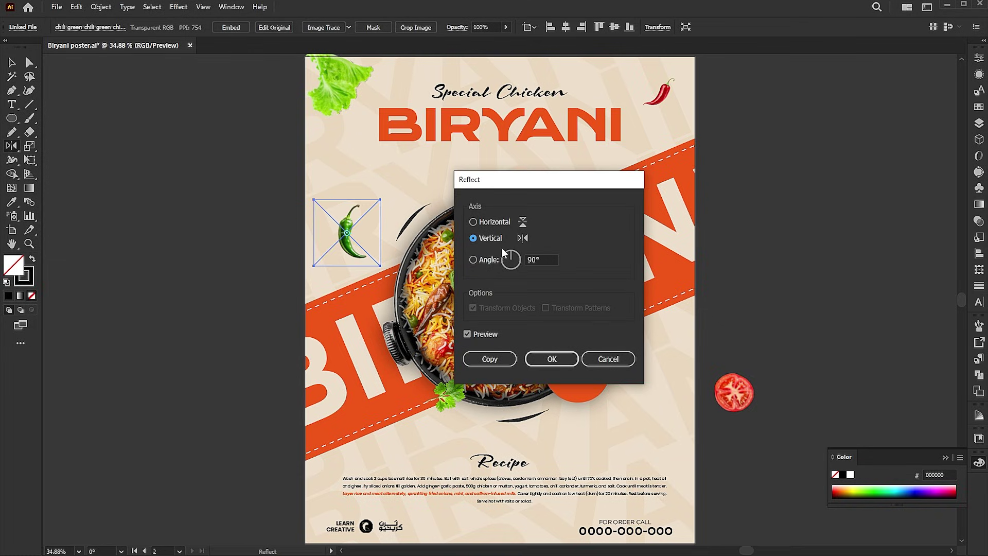
{"action": "left_click", "coordinate": [551, 359]}
{"action": "key", "text": "v"}
{"action": "left_click_drag", "start_coordinate": [349, 249], "coordinate": [309, 251]}
- Enlarge the tomato slice and place it overlapping the poster's right edge below the banner
{"action": "left_click", "coordinate": [746, 397]}
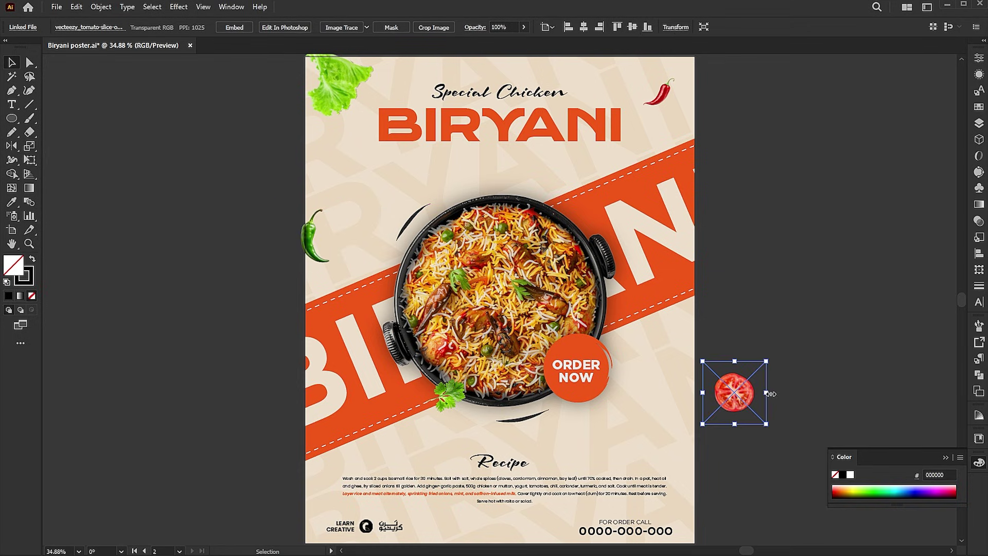
{"action": "left_click_drag", "start_coordinate": [745, 395], "coordinate": [704, 397]}
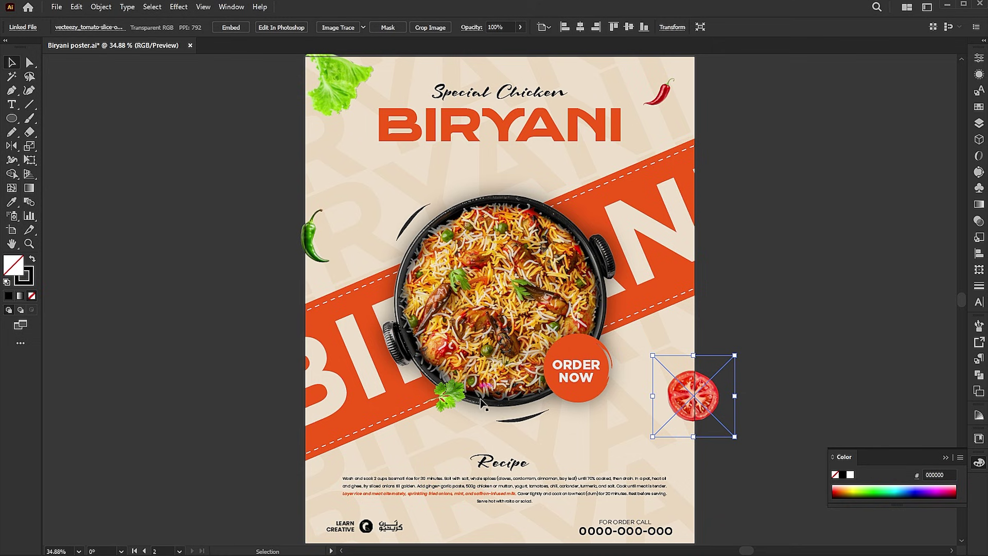
- Apply a Radial Blur with an amount of 15 to the tomato, coriander, green chili, lettuce and red chili images together
{"action": "left_click", "coordinate": [453, 405], "text": "shift"}
{"action": "left_click", "coordinate": [315, 238], "text": "shift"}
{"action": "left_click", "coordinate": [331, 77], "text": "shift"}
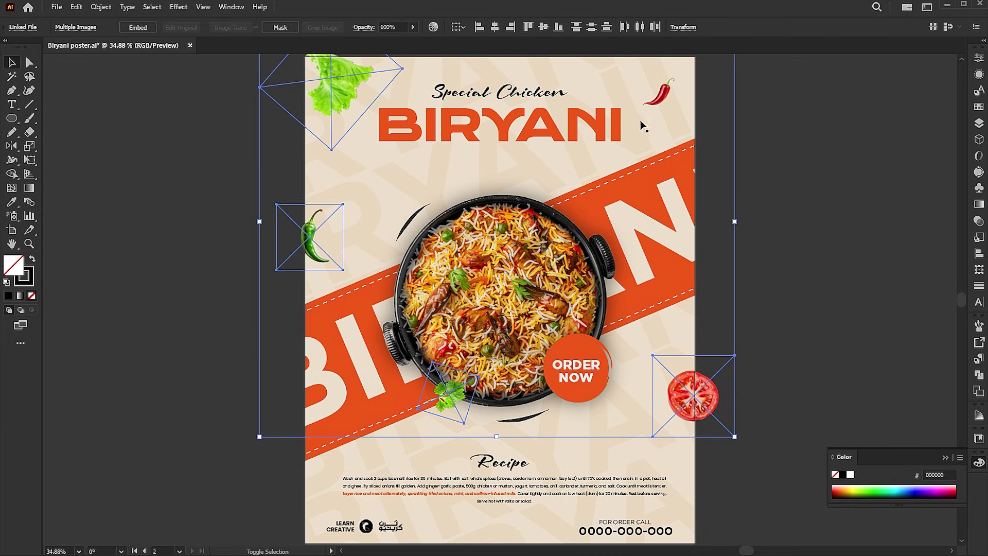
{"action": "left_click", "coordinate": [172, 11]}
{"action": "mouse_move", "coordinate": [278, 201]}
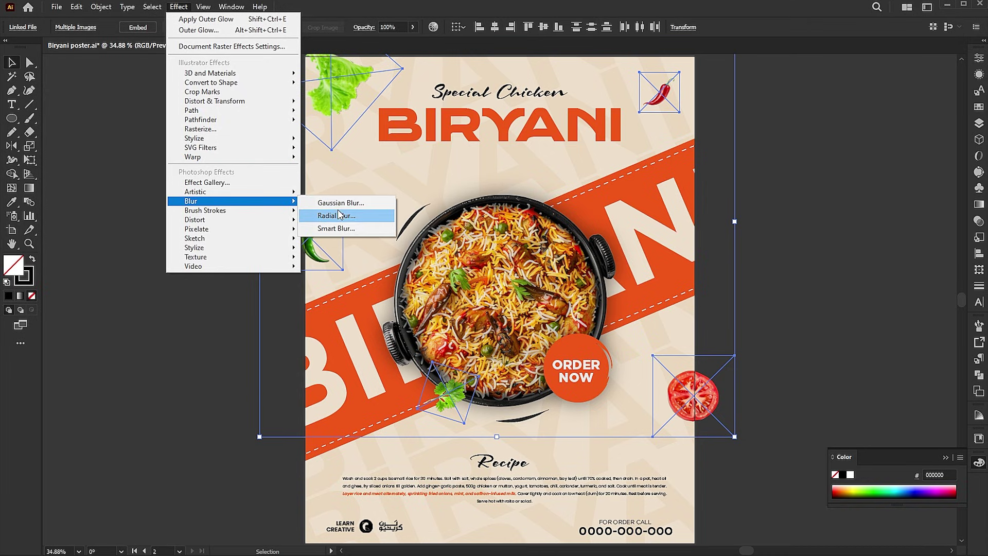
{"action": "left_click", "coordinate": [342, 216]}
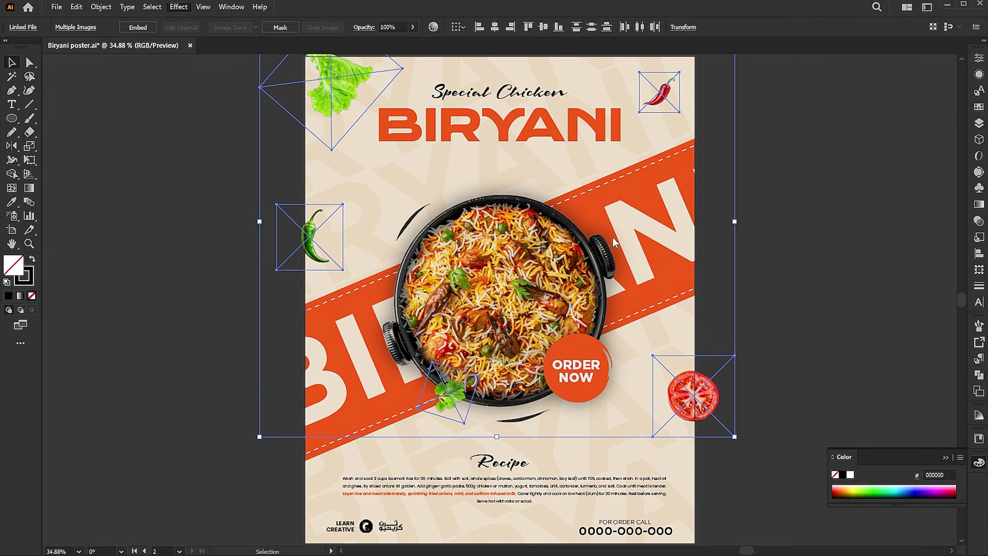
{"action": "type", "text": "15"}
{"action": "left_click", "coordinate": [566, 163]}
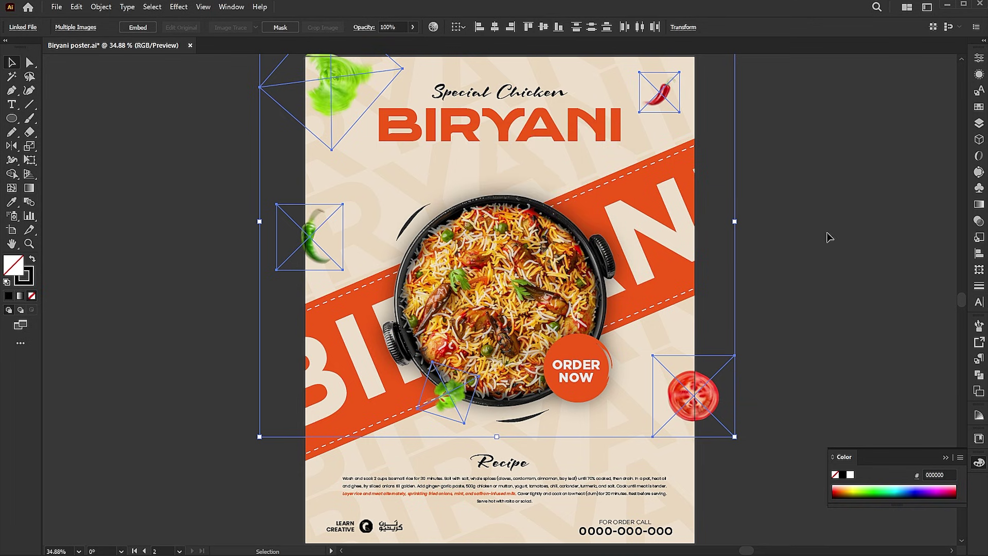
- Cut the blurred ingredients and paste them in front inside the poster's clip group, then leave isolation mode
{"action": "left_click", "coordinate": [76, 6]}
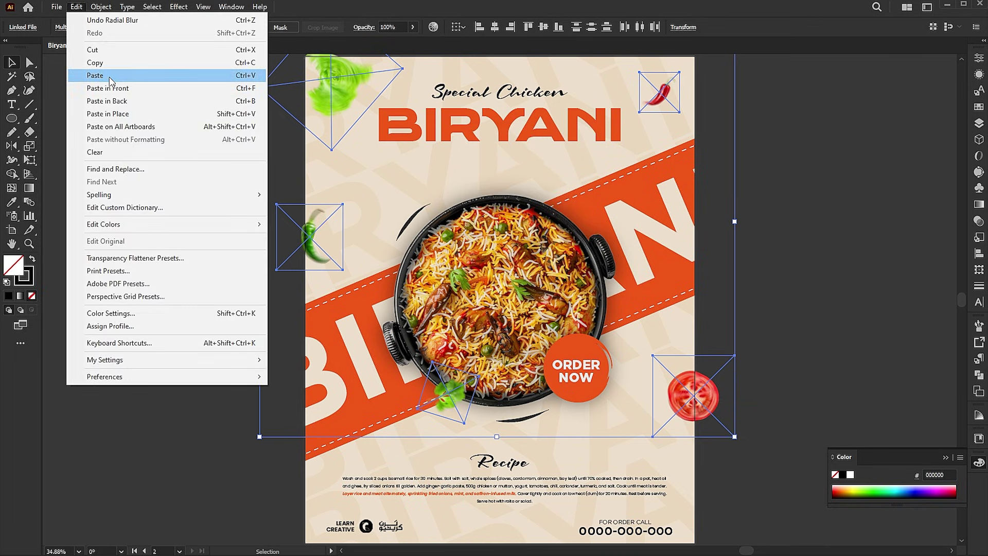
{"action": "left_click", "coordinate": [93, 50]}
{"action": "double_click", "coordinate": [508, 250]}
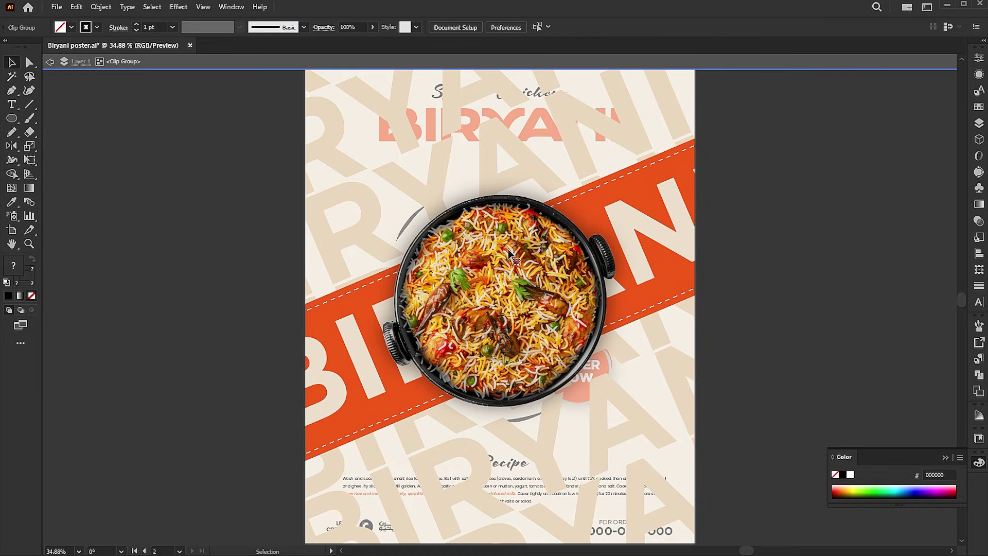
{"action": "left_click", "coordinate": [81, 8]}
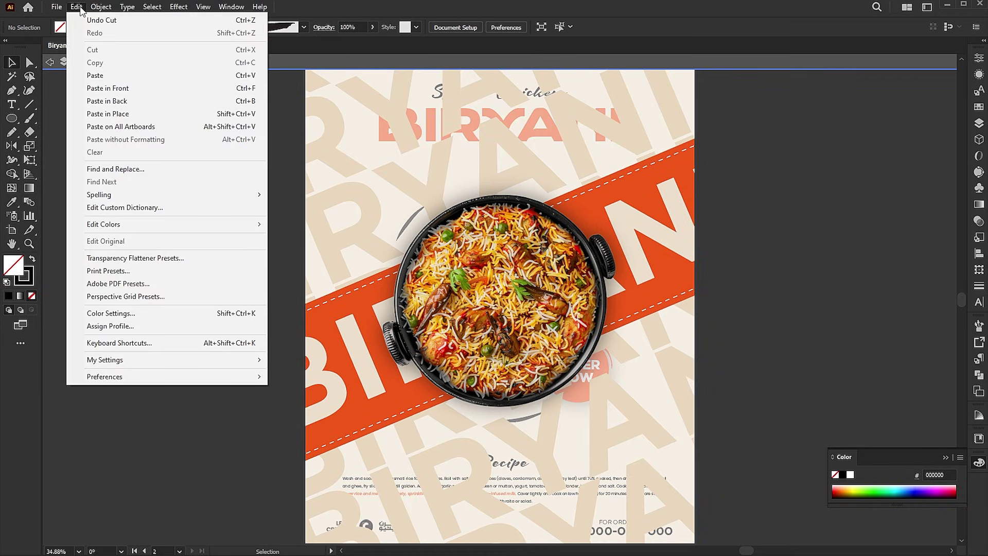
{"action": "left_click", "coordinate": [105, 89]}
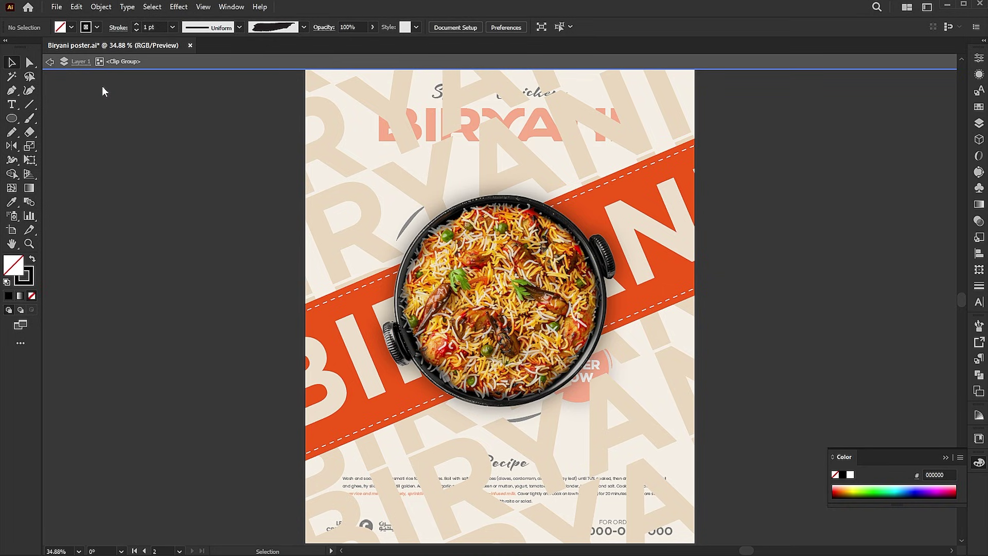
{"action": "left_click", "coordinate": [848, 295]}
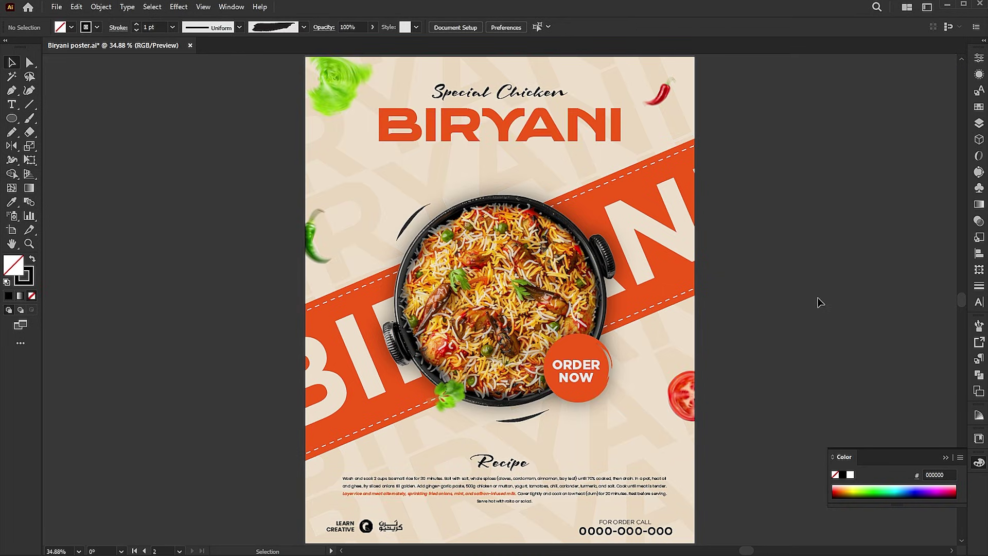
- Place the white-concrete-wall.jpg texture on the poster and centre it horizontally and vertically on the artboard
{"action": "left_click", "coordinate": [56, 8]}
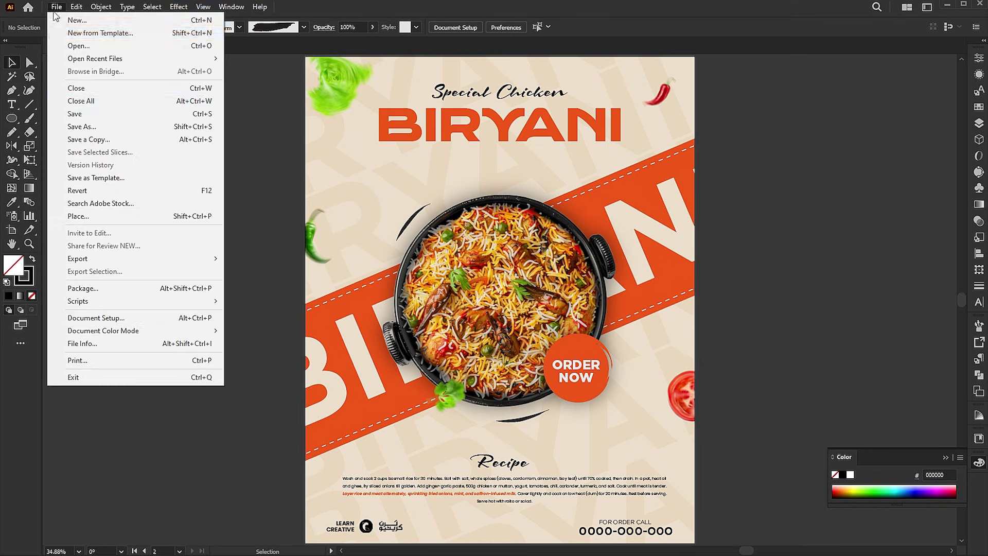
{"action": "left_click", "coordinate": [84, 217]}
{"action": "left_click", "coordinate": [128, 173]}
{"action": "left_click", "coordinate": [451, 536]}
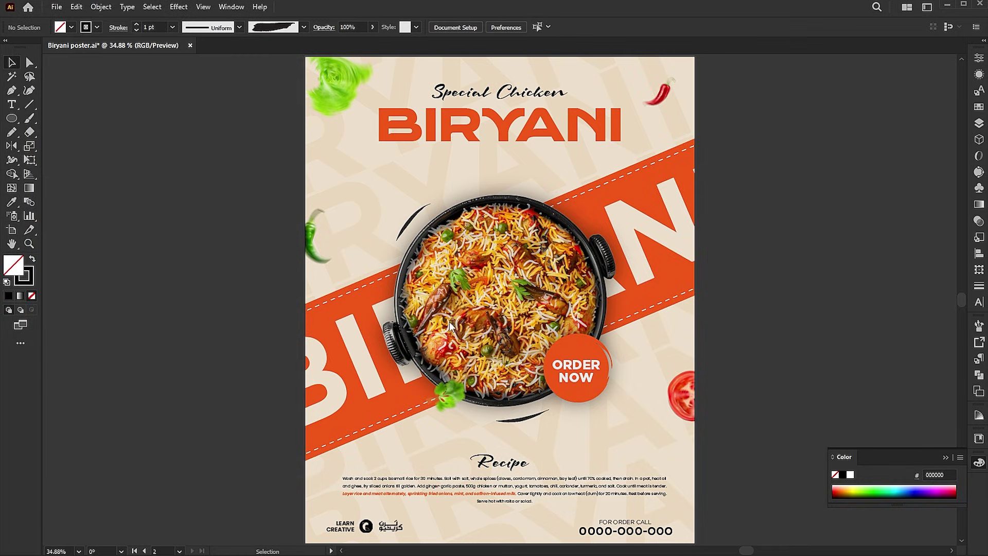
{"action": "left_click_drag", "start_coordinate": [601, 303], "coordinate": [699, 363]}
{"action": "left_click", "coordinate": [551, 27]}
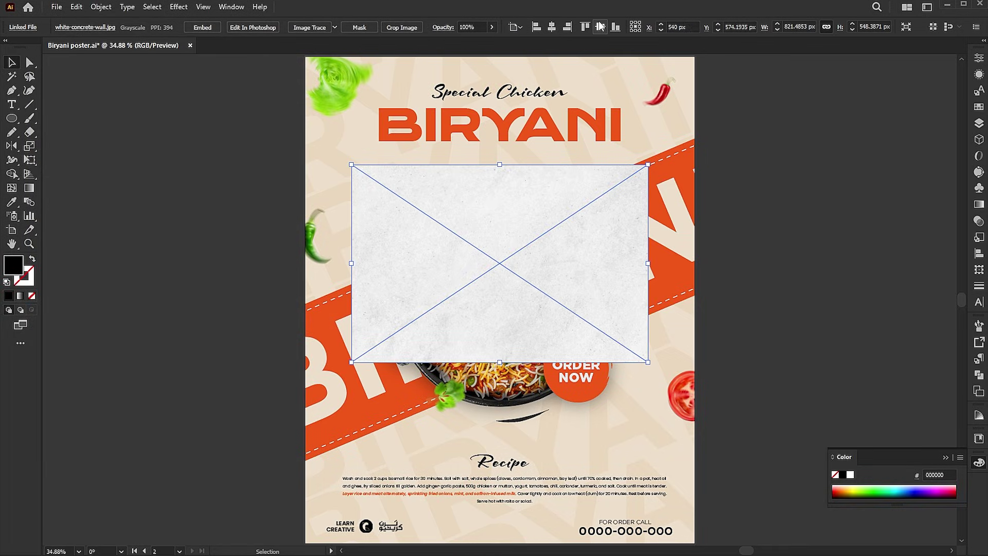
{"action": "left_click", "coordinate": [600, 27]}
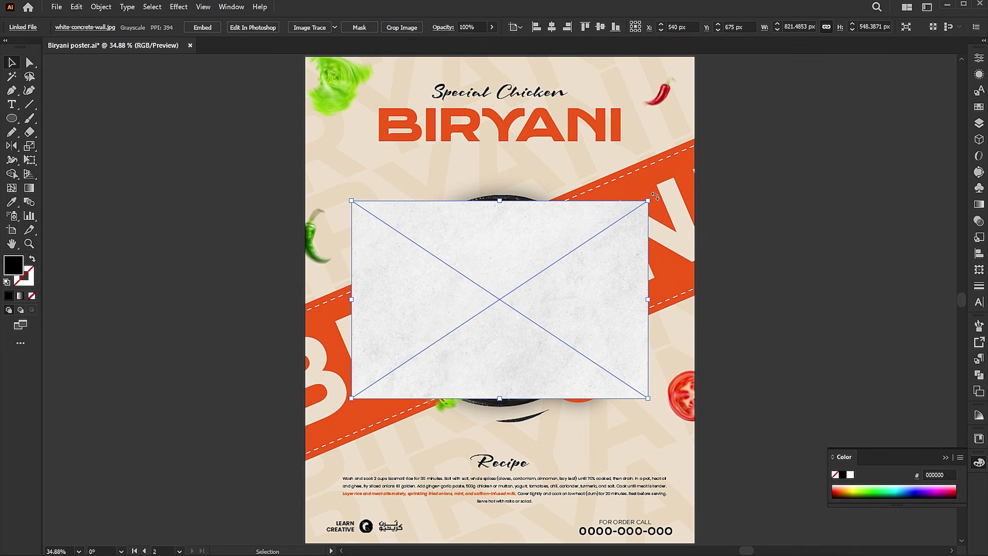
- Rotate the concrete texture a quarter turn to portrait, align it to the poster's upper-left corner and stretch it over the whole poster
{"action": "left_click_drag", "start_coordinate": [655, 197], "coordinate": [591, 375]}
{"action": "scroll", "coordinate": [530, 226], "scroll_direction": "down", "scroll_amount": 1}
{"action": "left_click_drag", "start_coordinate": [486, 218], "coordinate": [412, 138]}
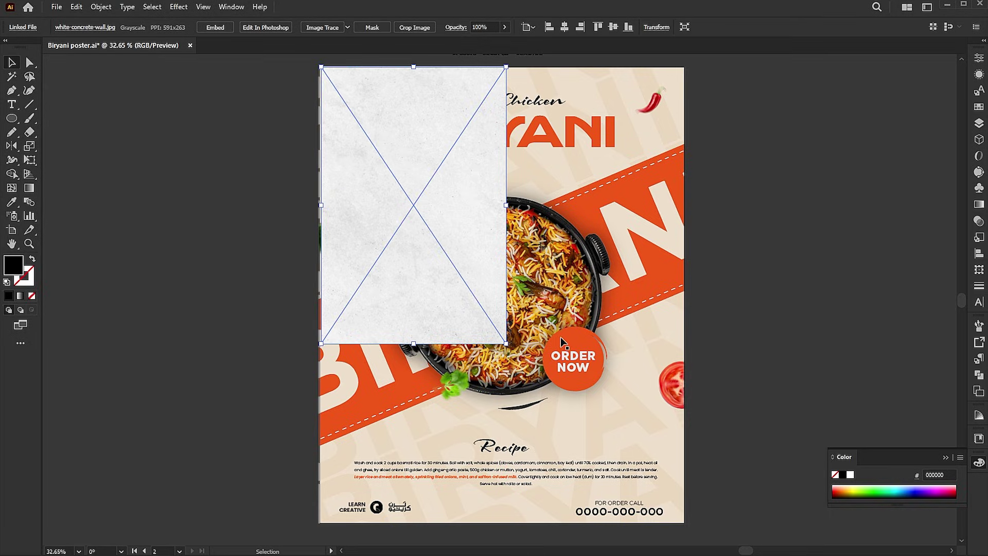
{"action": "left_click_drag", "start_coordinate": [507, 345], "coordinate": [685, 524]}
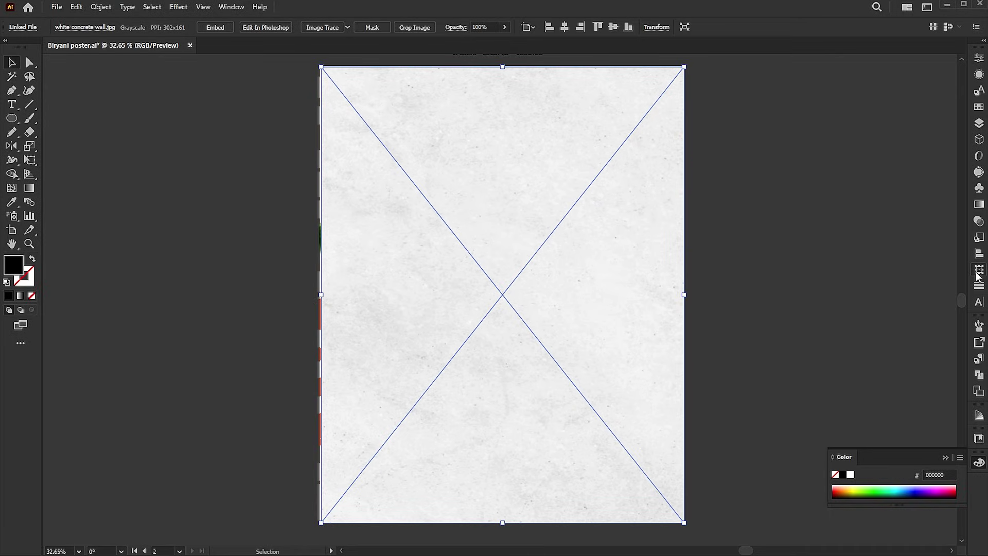
- Set the concrete texture's blend mode to Multiply and its opacity to 40%, and deselect it
{"action": "left_click", "coordinate": [979, 222]}
{"action": "left_click", "coordinate": [848, 70]}
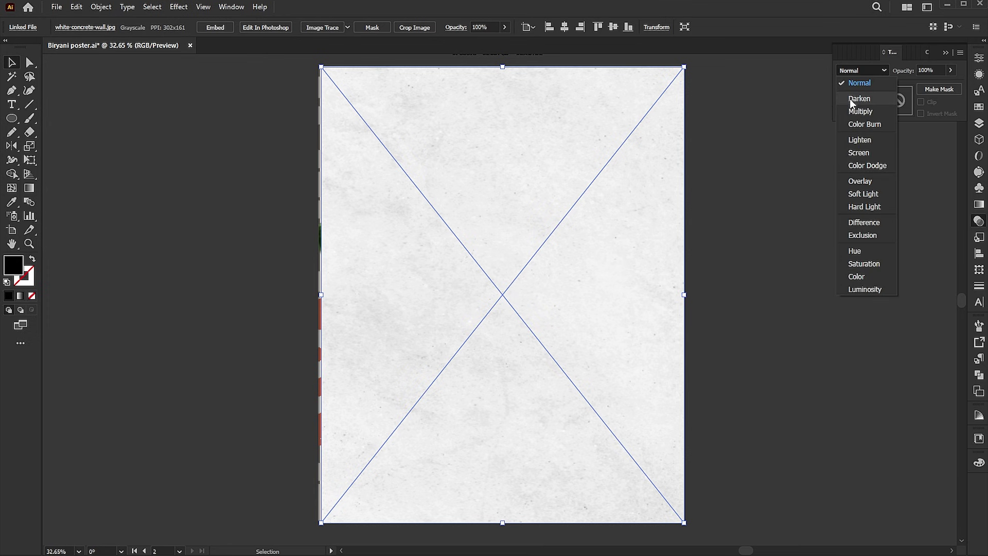
{"action": "left_click", "coordinate": [859, 111]}
{"action": "double_click", "coordinate": [939, 70]}
{"action": "type", "text": "40"}
{"action": "key", "text": "Return"}
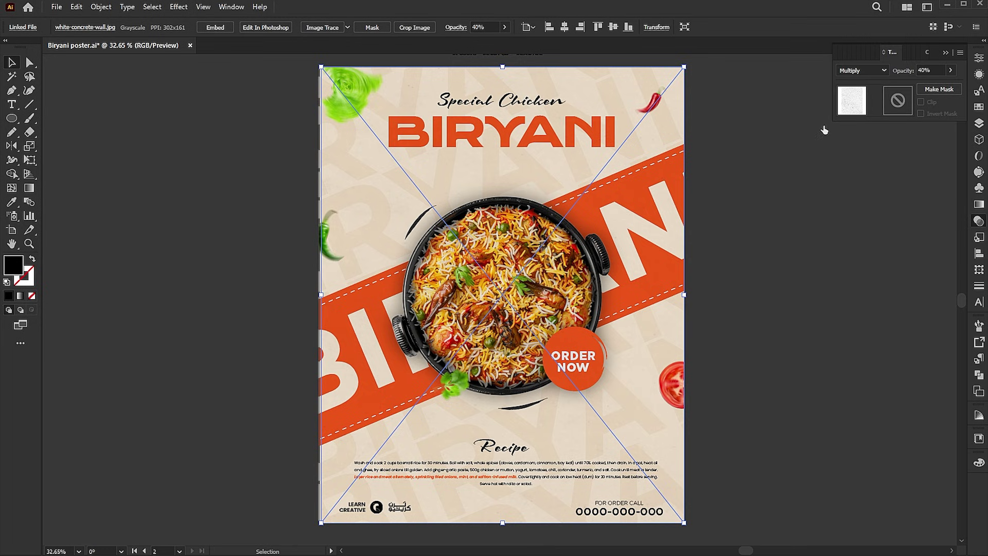
{"action": "left_click", "coordinate": [802, 283]}
{"action": "scroll", "coordinate": [803, 284], "scroll_direction": "up", "scroll_amount": 1}
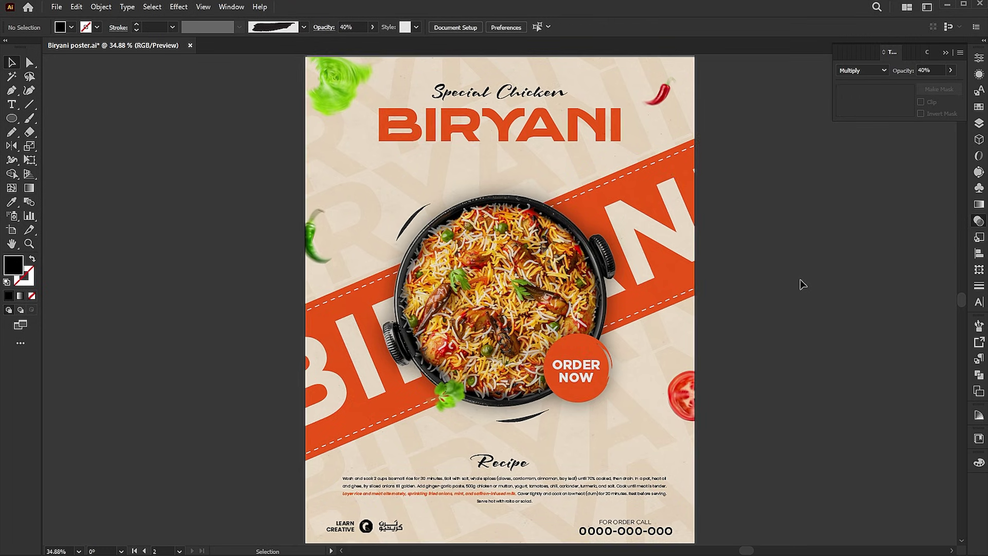